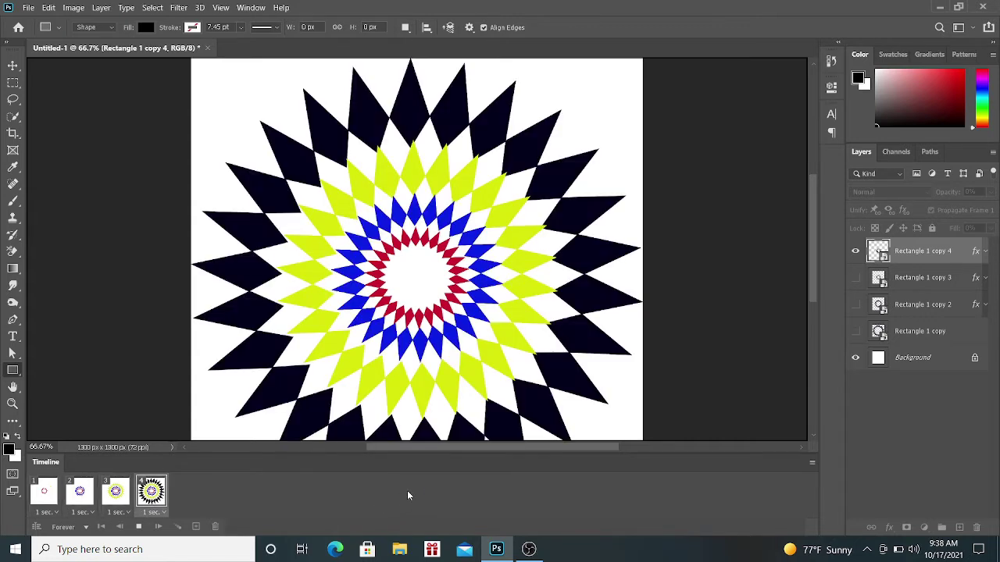
- Stop the looping ring animation preview on frame 2, showing the blue and red rings
key(space)
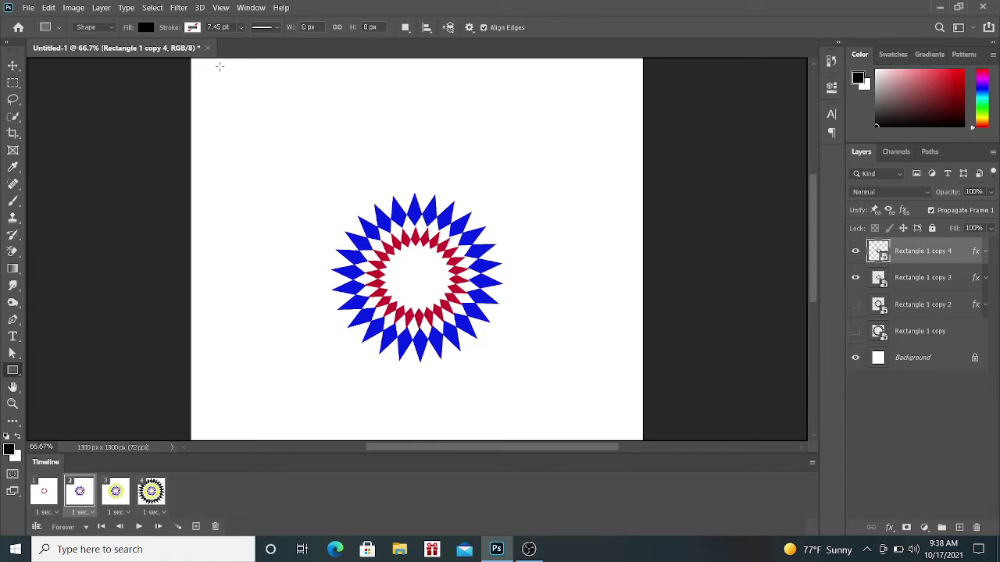
click(28, 9)
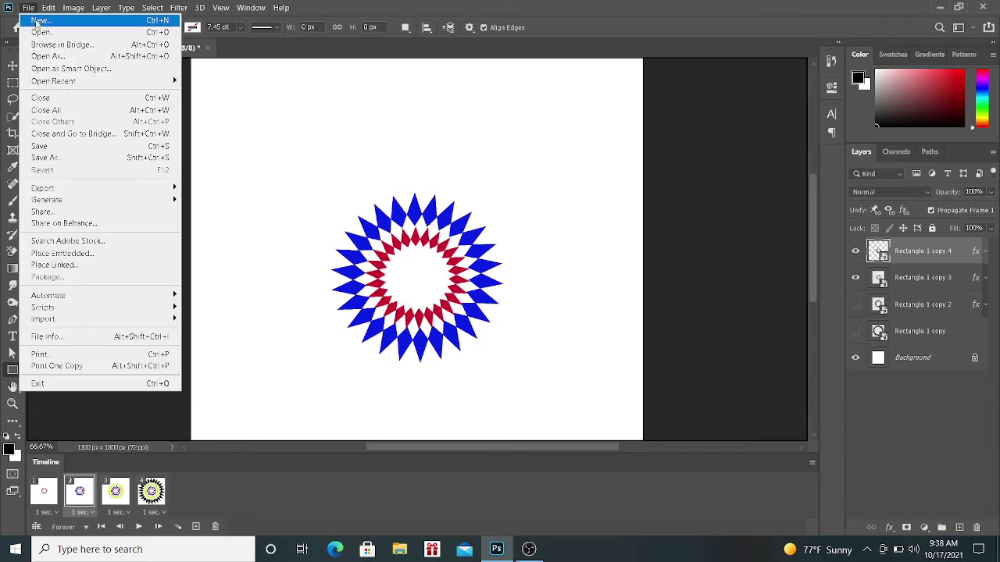
- Create a new 1300 × 1300 px white document and choose the Rectangle Tool
click(38, 21)
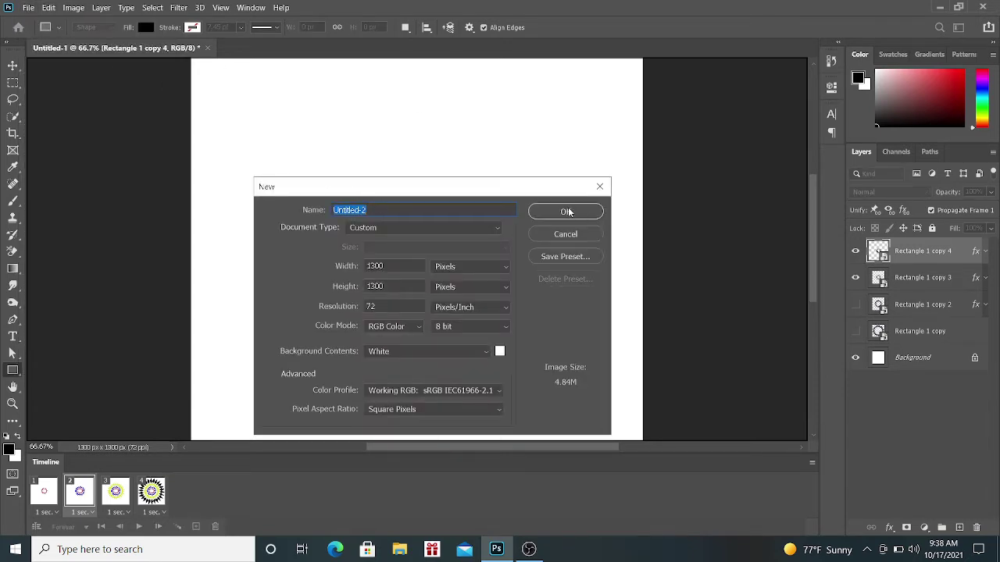
click(568, 211)
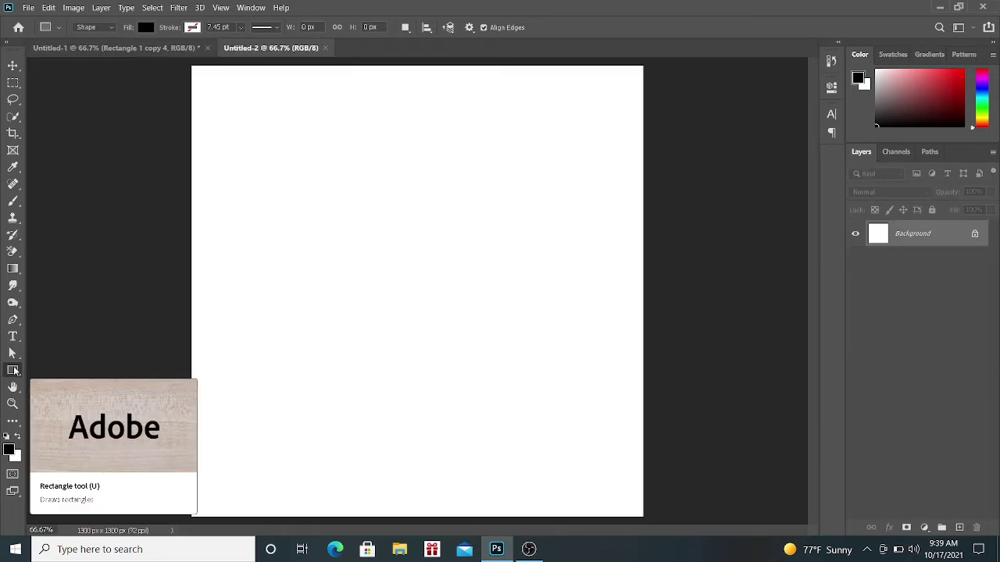
right_click(14, 371)
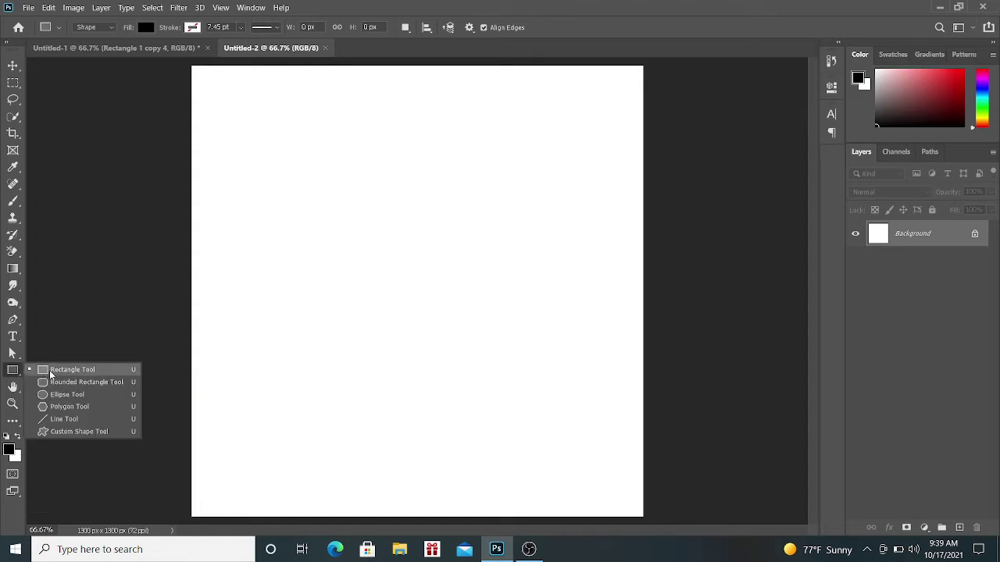
click(49, 373)
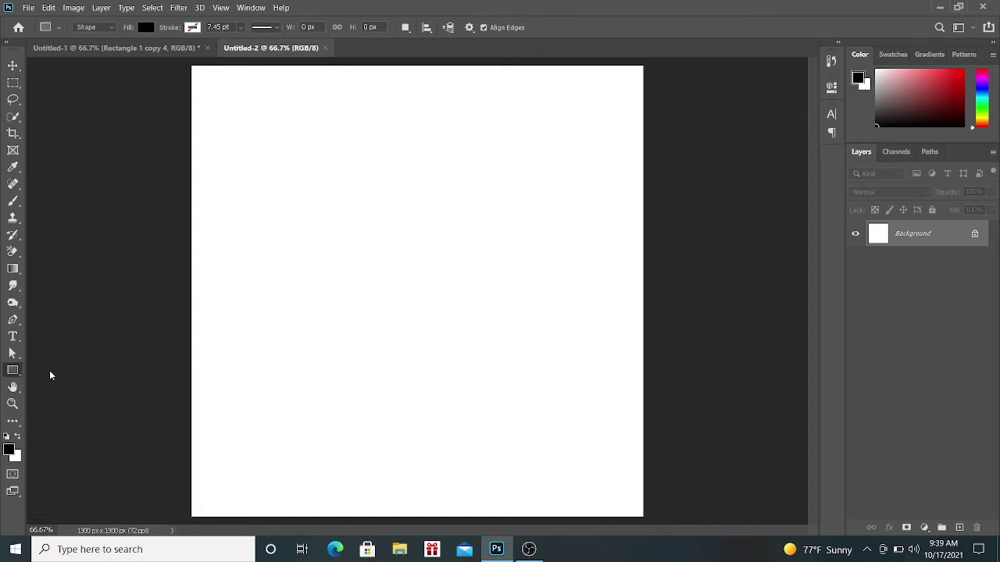
- Set the rectangle options to black fill with no stroke
click(199, 29)
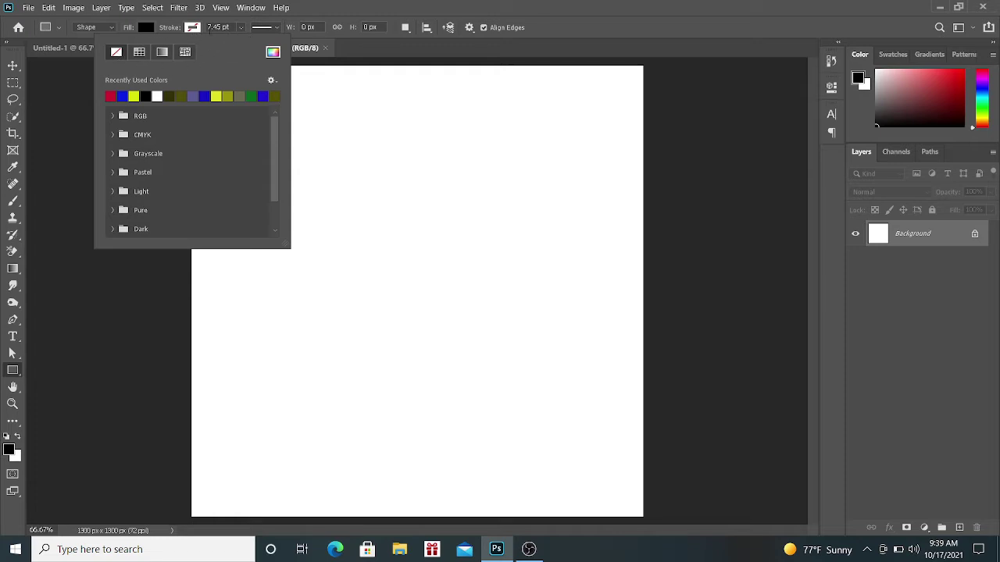
click(198, 31)
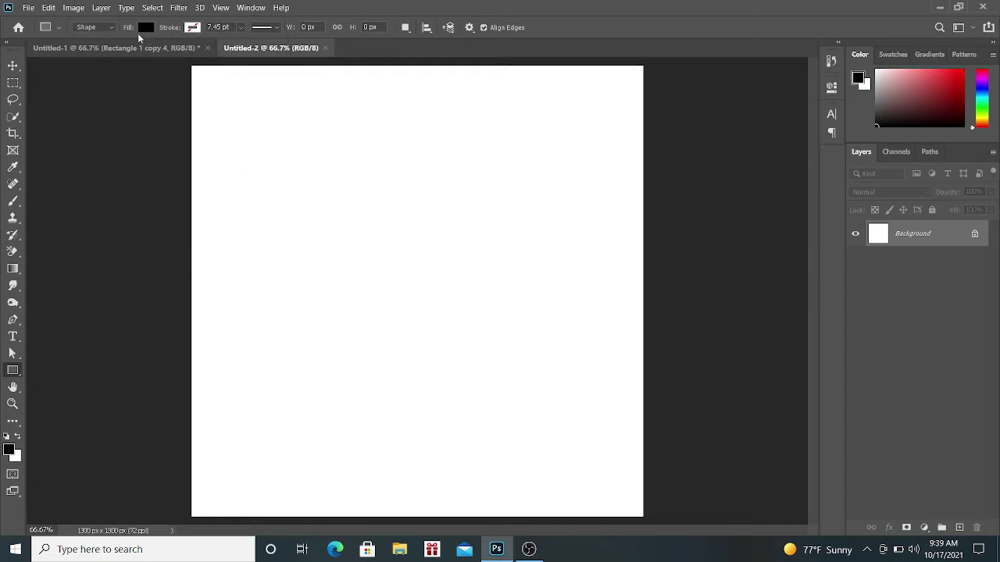
click(148, 27)
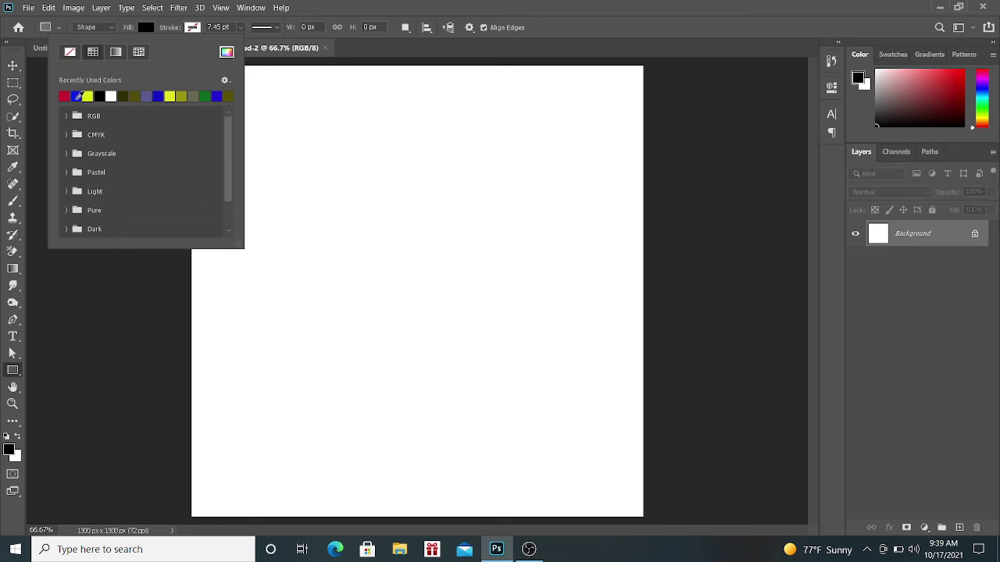
click(145, 31)
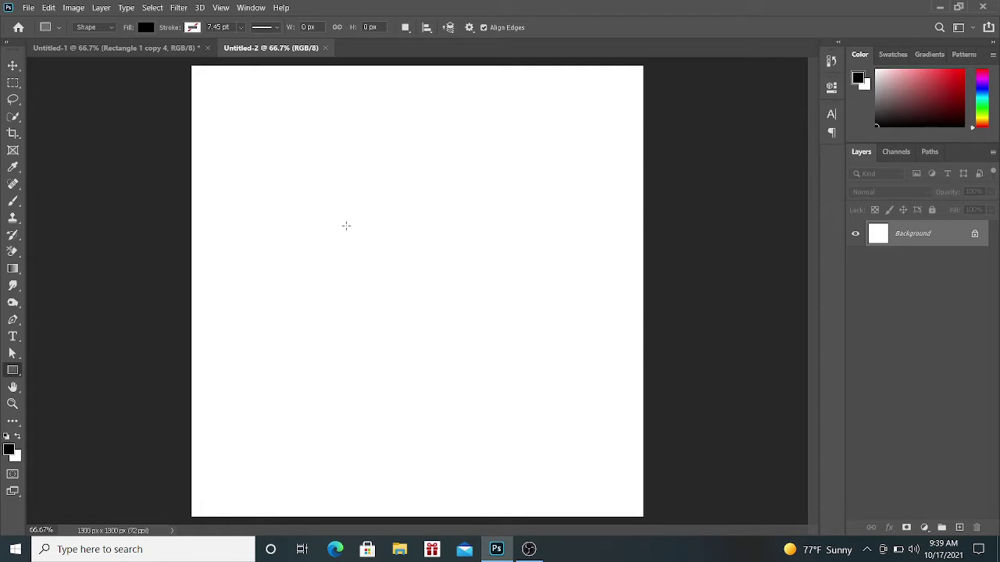
- Draw a black rectangle of about 450 × 419 px near the canvas centre
drag(345, 226, 502, 371)
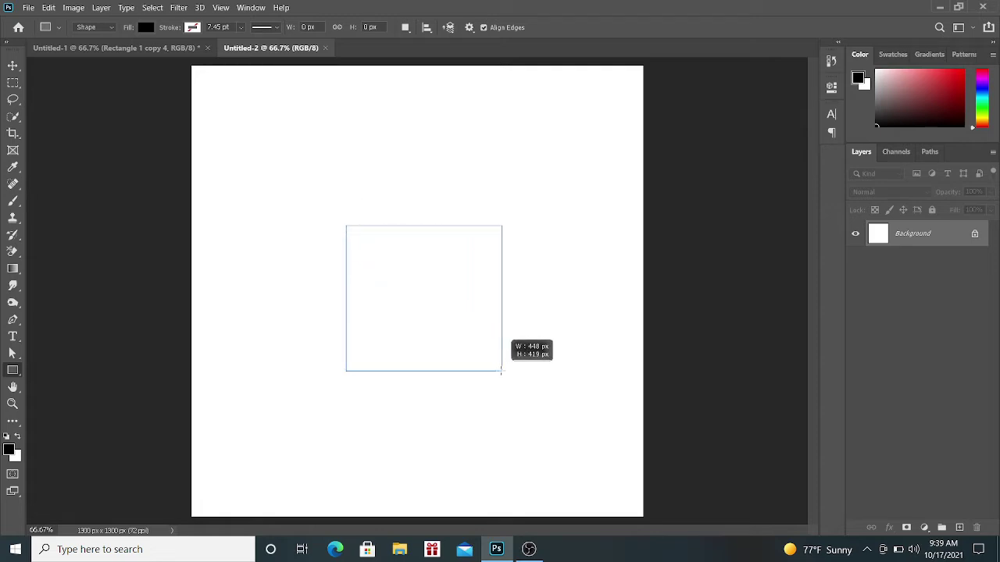
drag(502, 371, 502, 371)
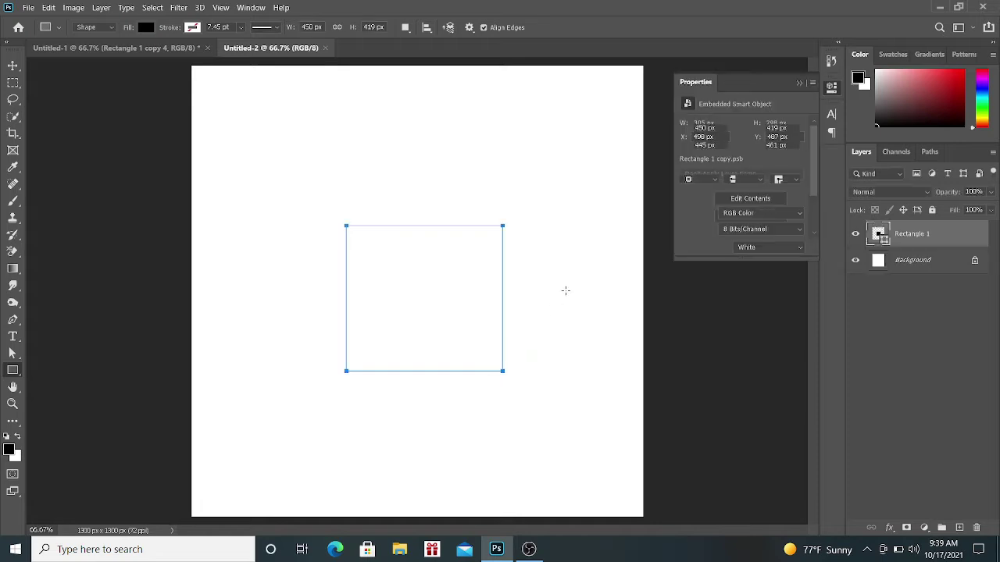
click(798, 84)
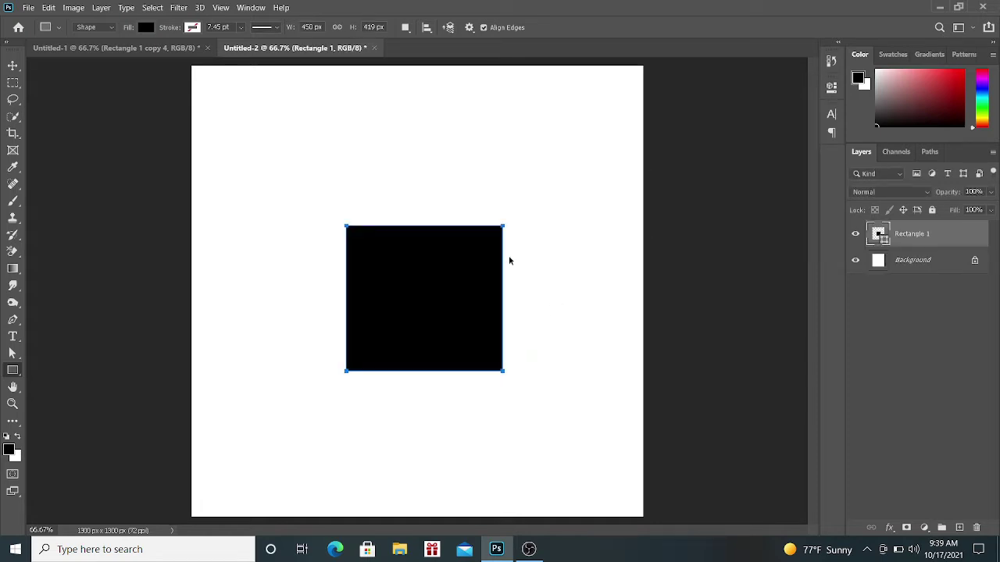
key(ctrl+t)
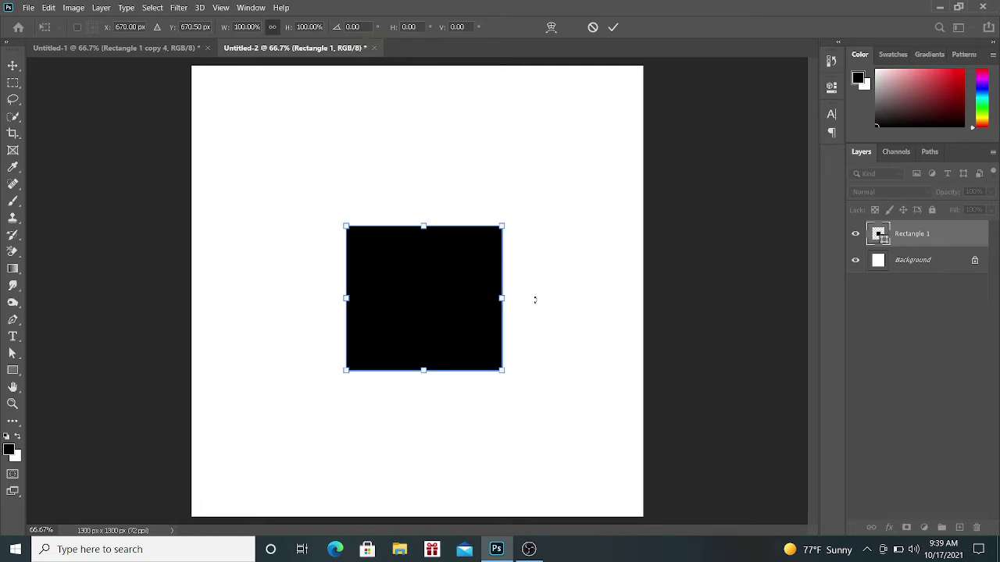
- Rotate and distort the rectangle into a tall 241 × 492 px diamond at the top centre
drag(530, 298, 489, 234)
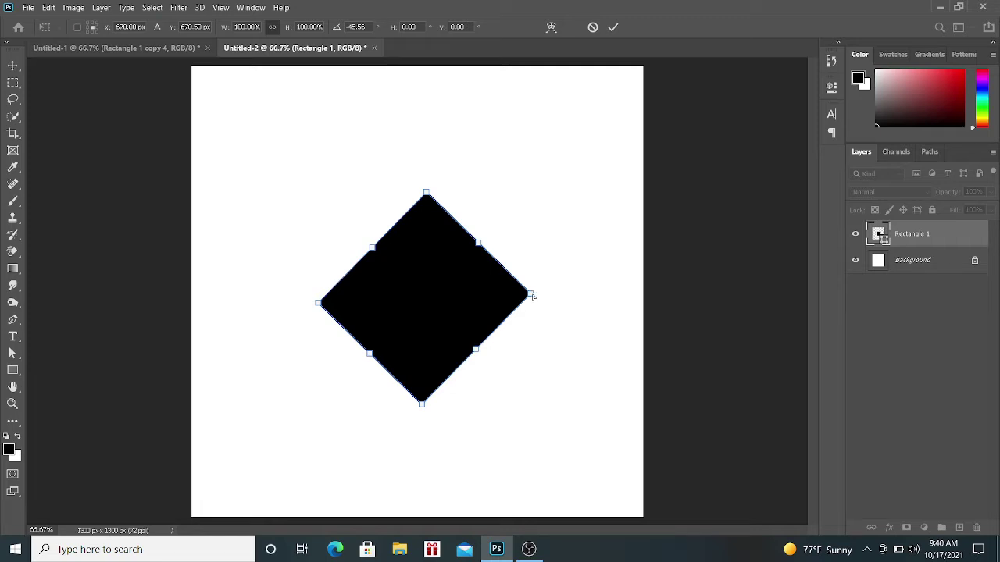
drag(533, 296, 472, 300)
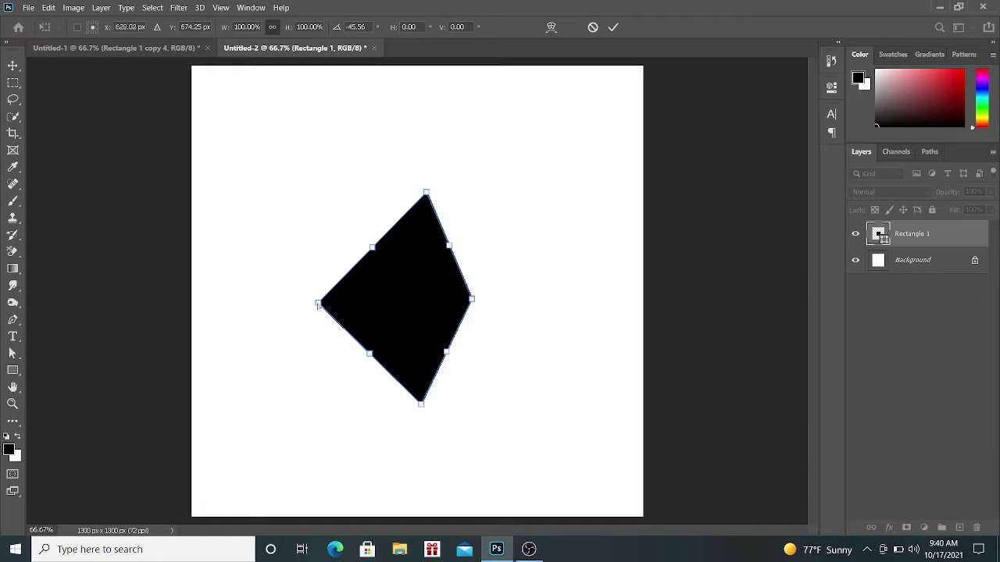
drag(317, 304, 389, 297)
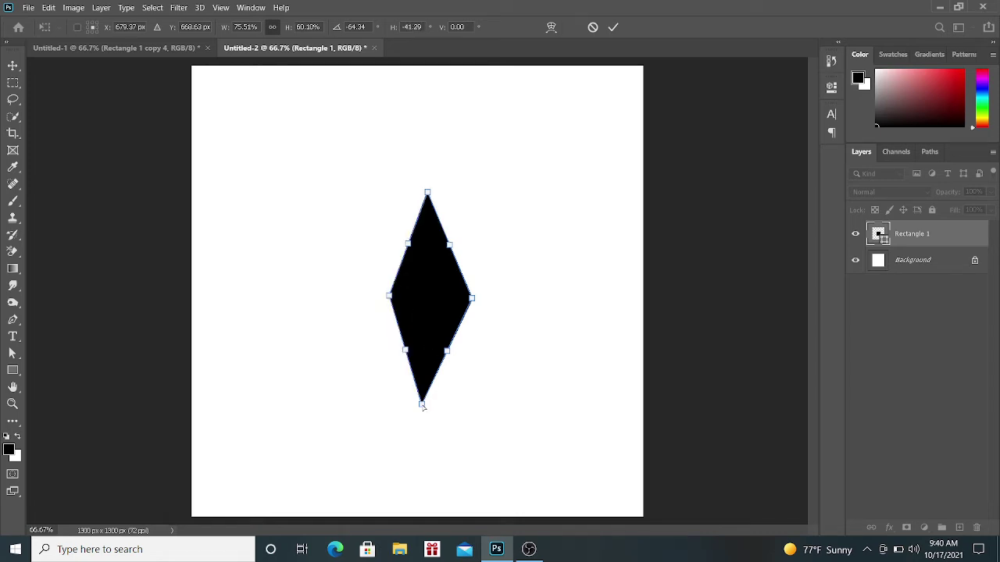
drag(422, 405, 425, 361)
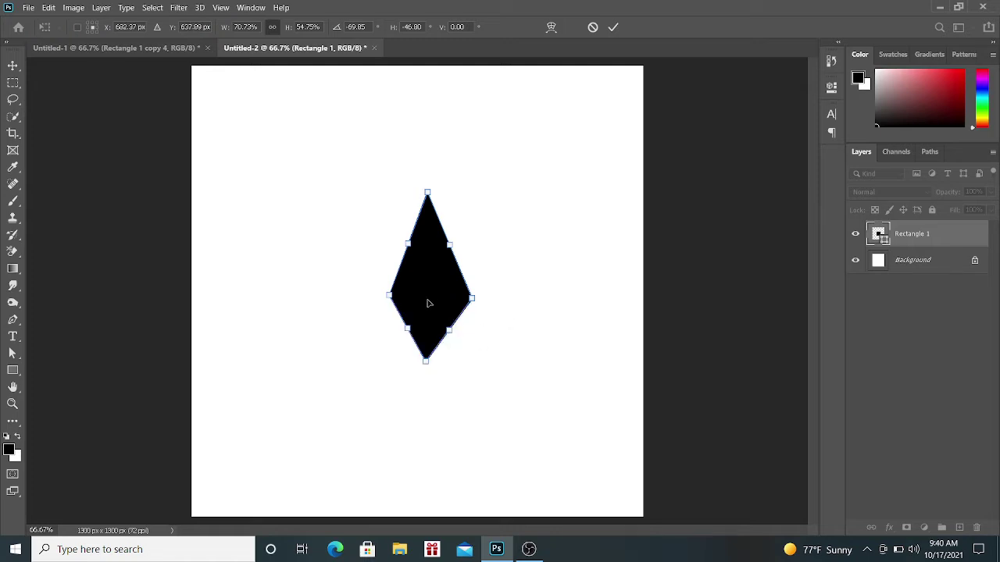
drag(428, 303, 414, 194)
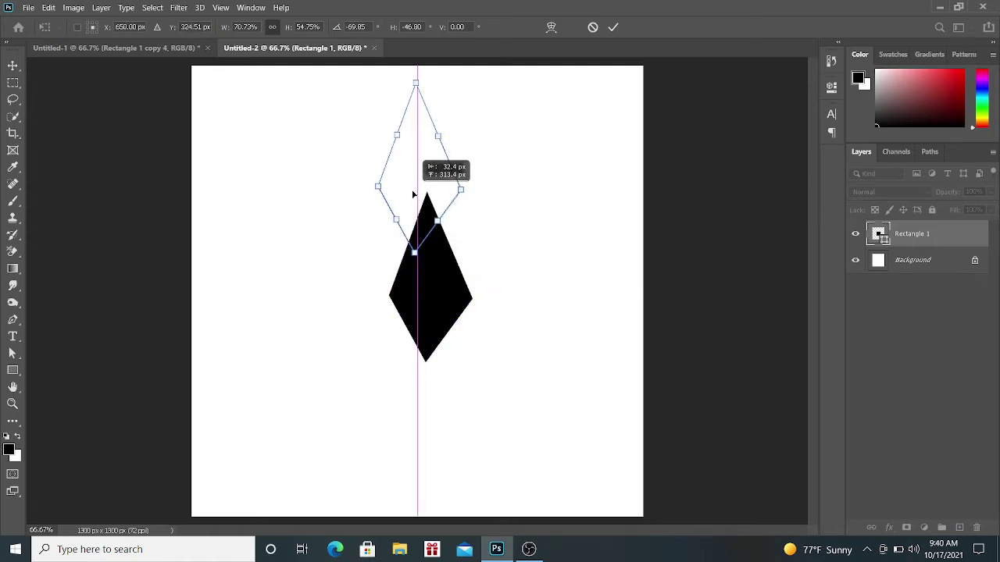
drag(414, 194, 414, 192)
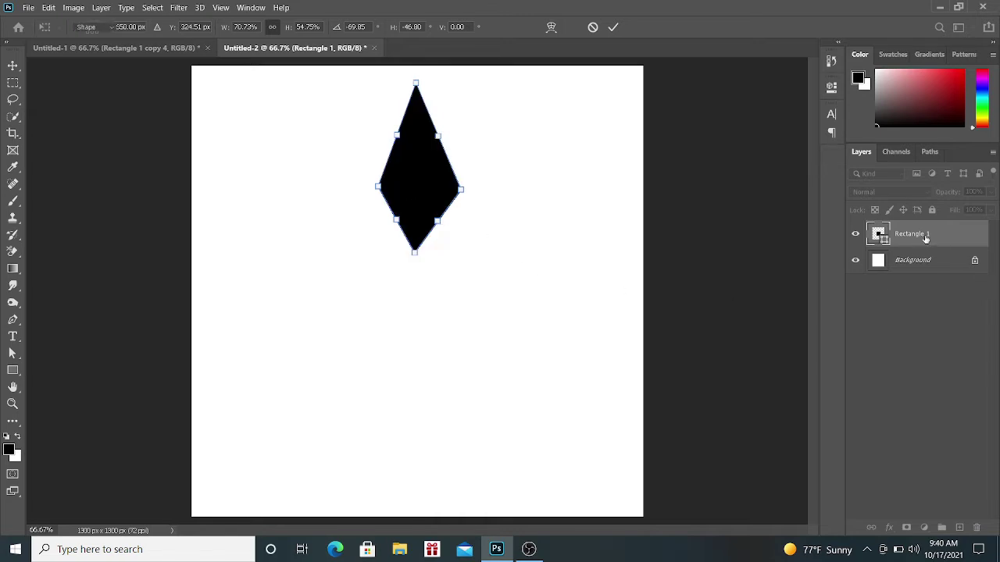
key(Return)
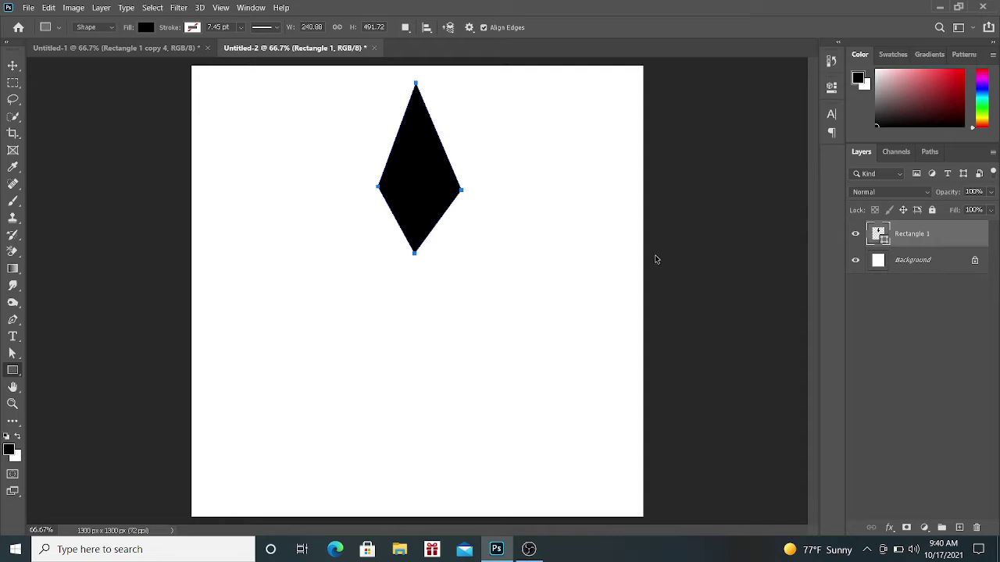
- Duplicate the diamond, rotate the copy about 10° and place it touching the original
key(ctrl+j)
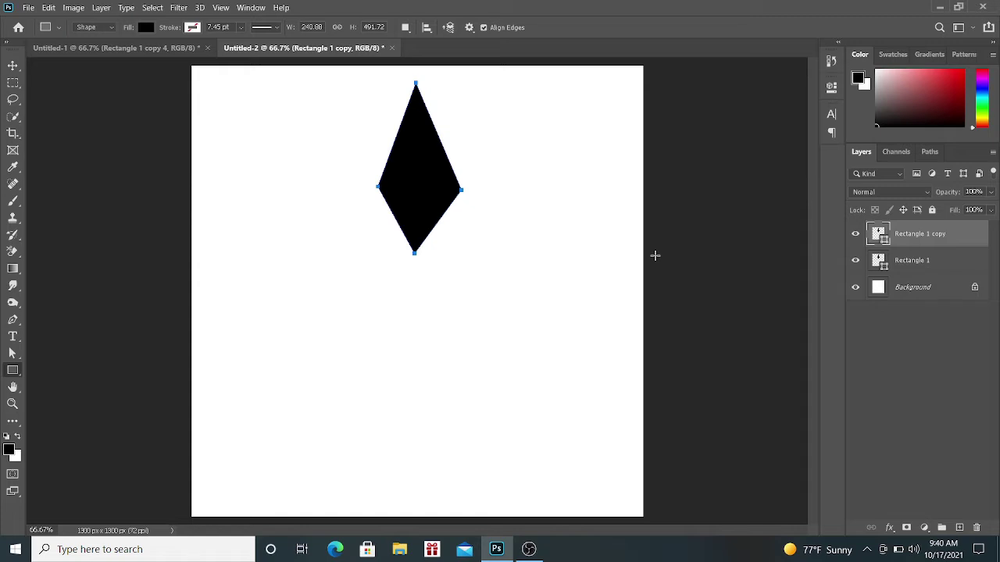
key(ctrl+t)
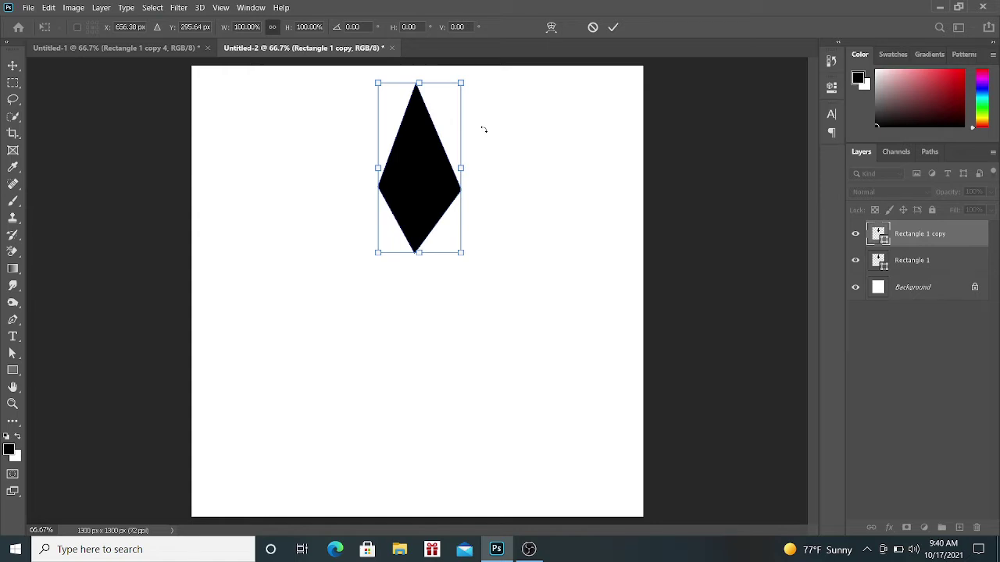
drag(483, 129, 490, 141)
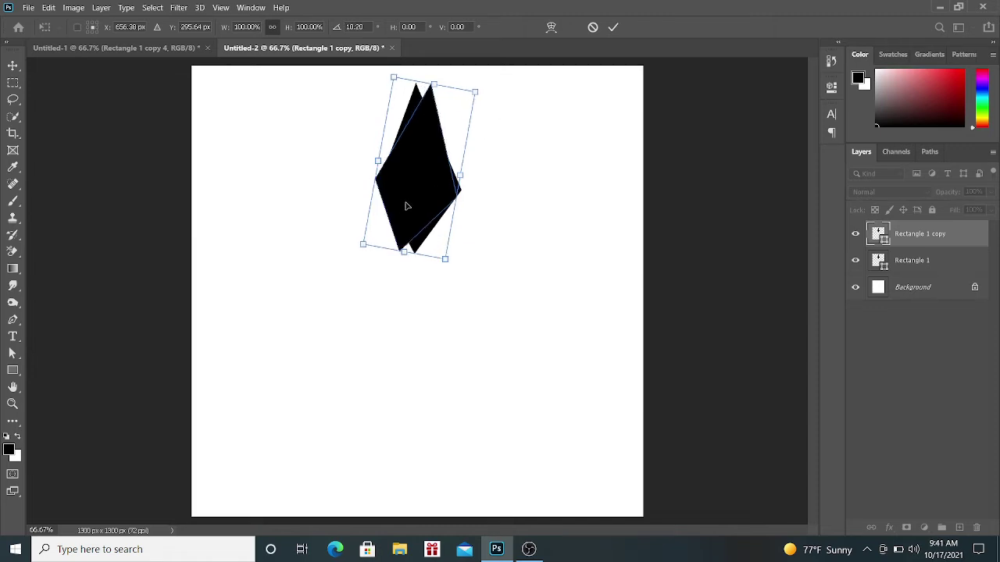
drag(406, 207, 490, 220)
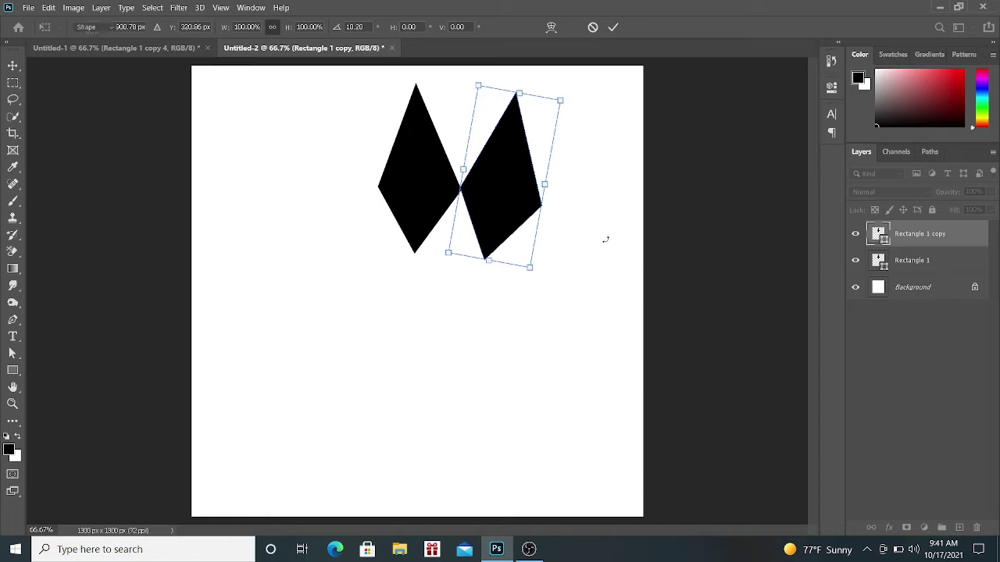
key(Return)
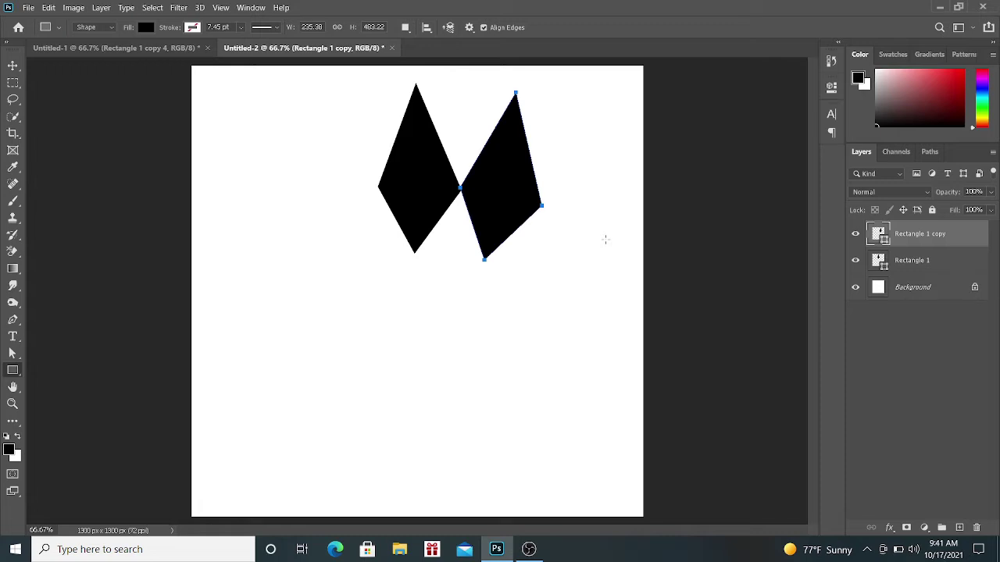
- Repeat the last transform four times to add more diamonds across the canvas top
key(shift)
key(ctrl+alt+shift+t)
key(ctrl+alt+shift+t)
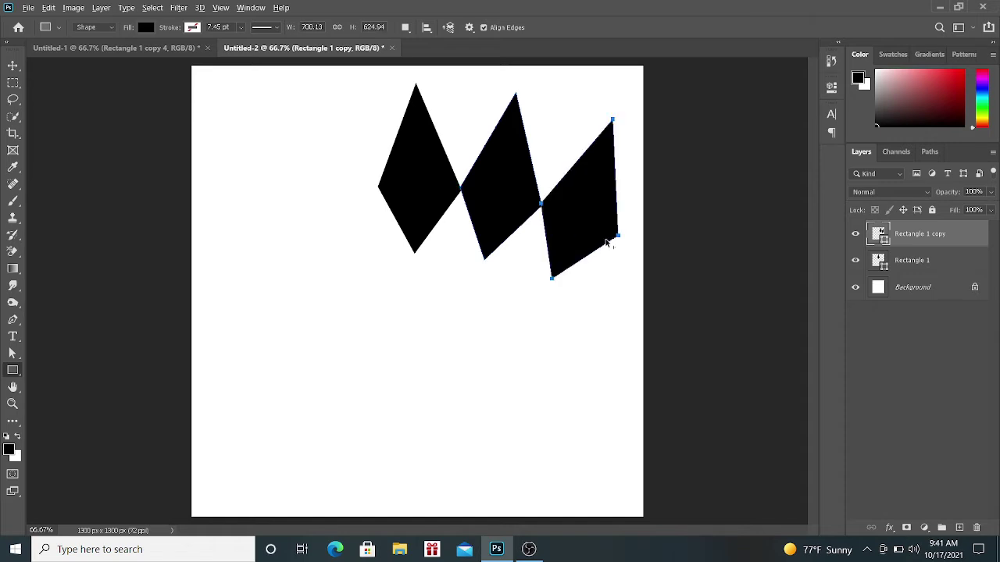
key(ctrl+alt+shift+t)
key(ctrl+alt+shift+t)
key(ctrl+alt+shift+t)
key(ctrl+alt+shift+t)
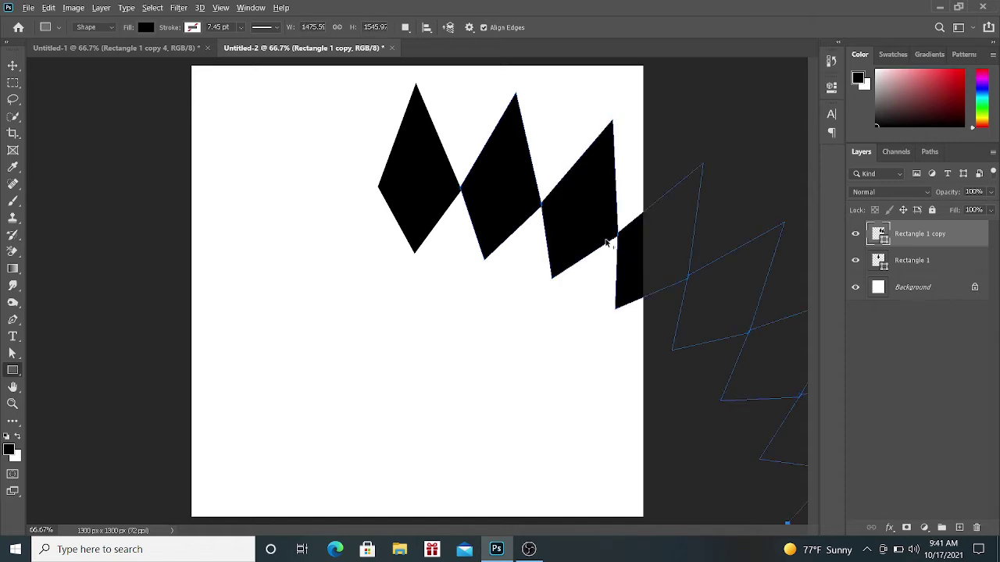
key(ctrl+alt+shift+t)
key(ctrl+alt+shift+t)
key(ctrl+alt+shift+t)
key(ctrl+alt+shift+t)
key(ctrl+alt+shift+t)
key(ctrl+alt+shift+t)
key(ctrl+alt+shift+t)
key(ctrl+alt+shift+t)
key(ctrl+alt+shift+t)
key(ctrl+alt+shift+t)
key(ctrl+alt+shift+t)
key(ctrl+alt+shift+t)
key(ctrl+alt+shift+t)
key(ctrl+alt+shift+t)
key(ctrl+alt+shift+t)
key(ctrl+alt+shift+t)
key(ctrl+alt+shift+t)
key(ctrl+alt+shift+t)
key(ctrl+alt+shift+t)
key(ctrl+alt+shift+t)
key(ctrl+alt+shift+t)
key(ctrl+alt+shift+t)
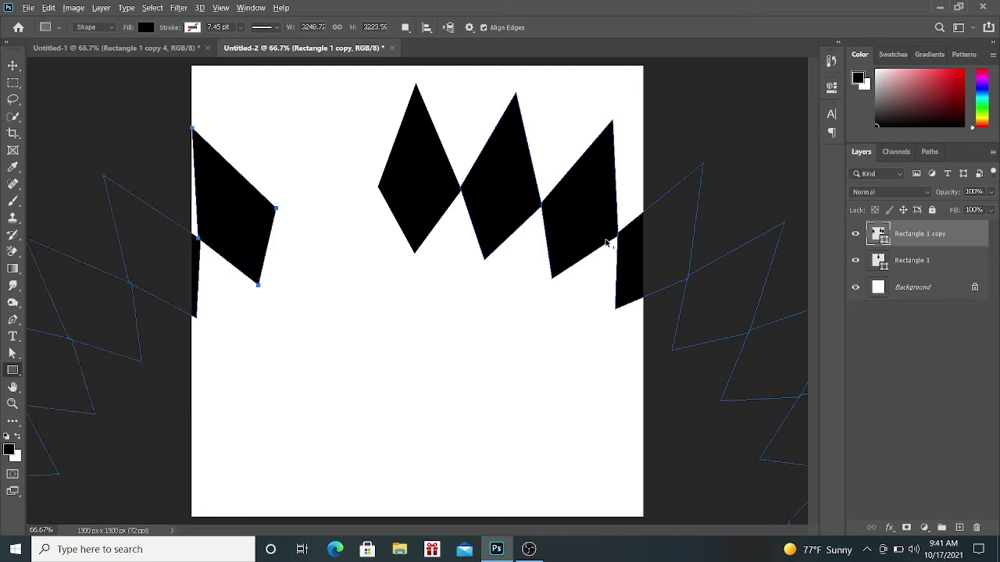
key(ctrl+alt+shift+t)
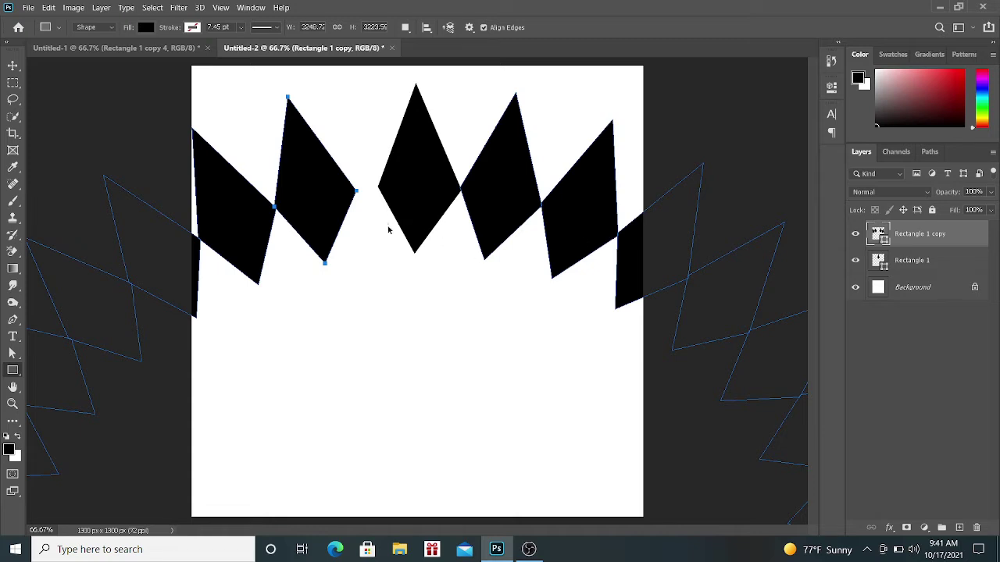
- Widen one diamond copy to close the gap, then select both diamond layers
key(ctrl+t)
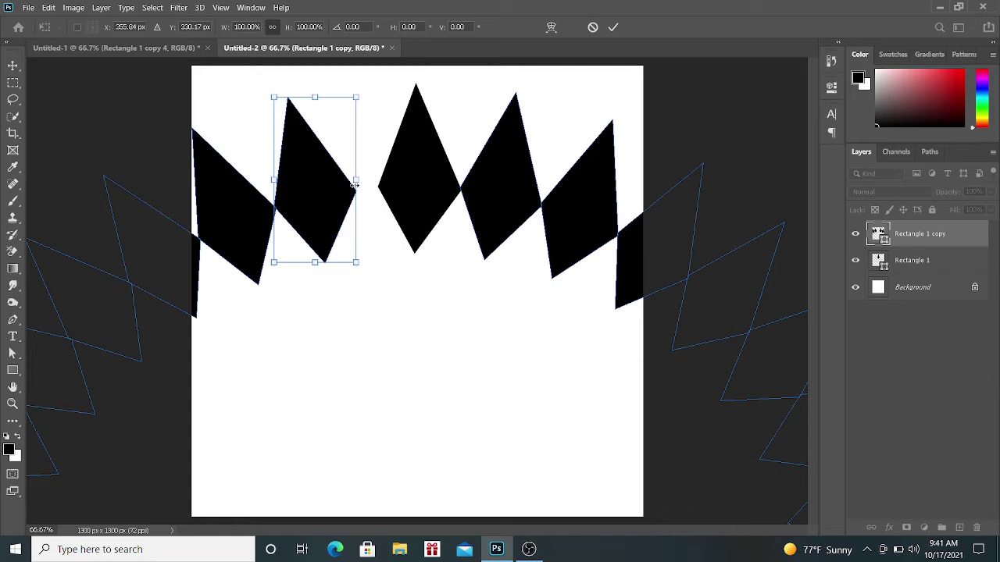
drag(356, 183, 378, 177)
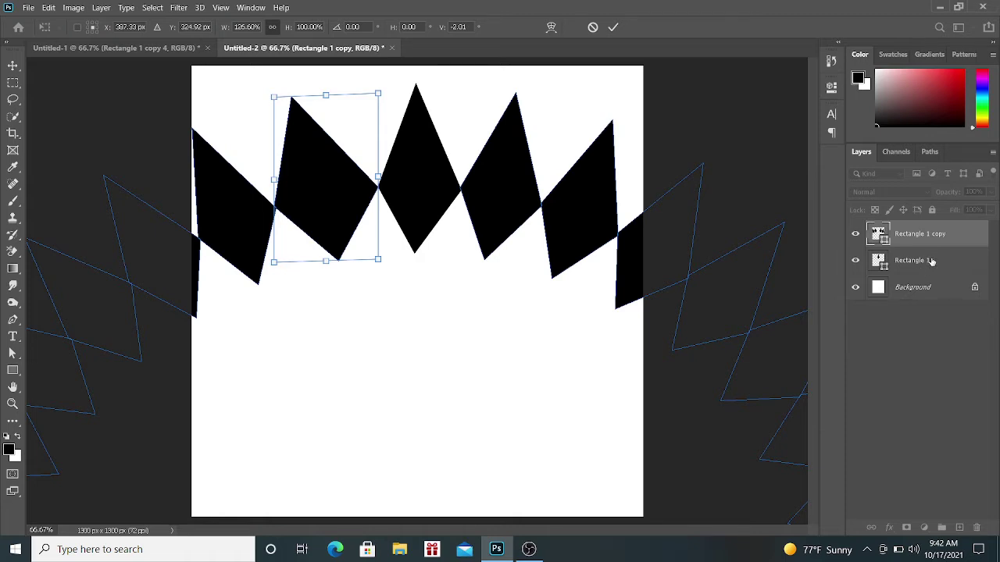
key(Return)
shift+click(931, 261)
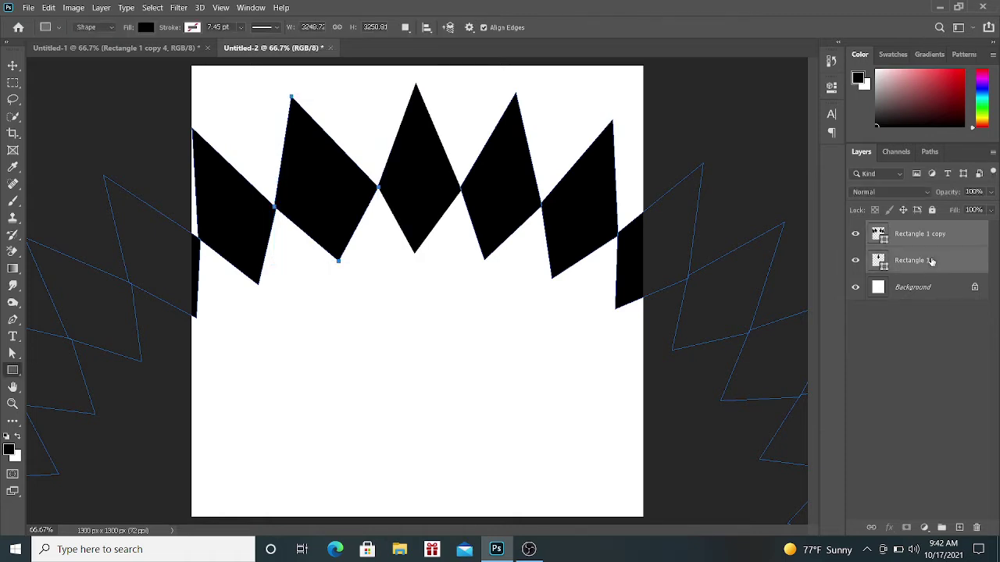
- Rasterize both diamond layers and convert them into one smart object, Rectangle 1 copy
right_click(915, 247)
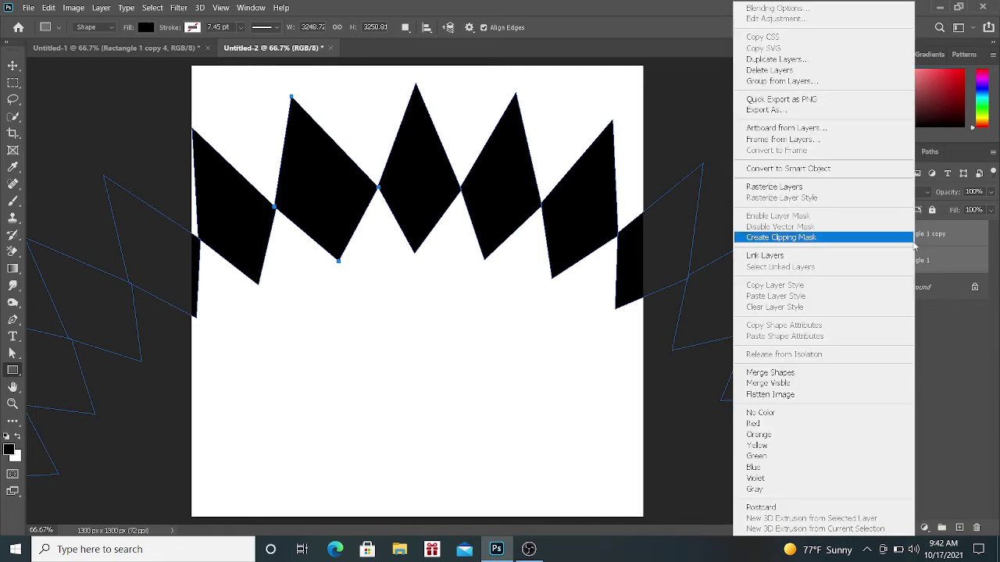
click(820, 190)
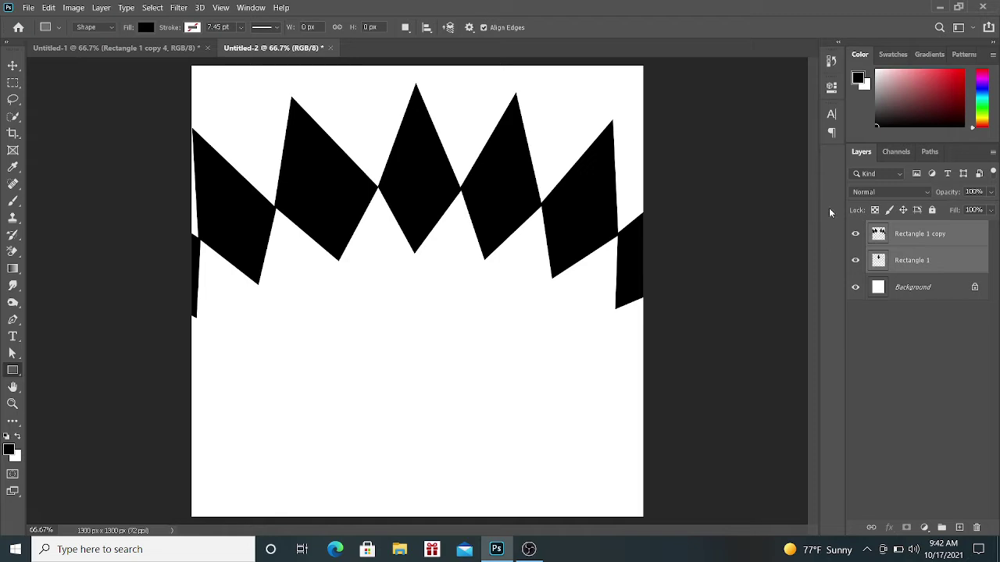
right_click(911, 237)
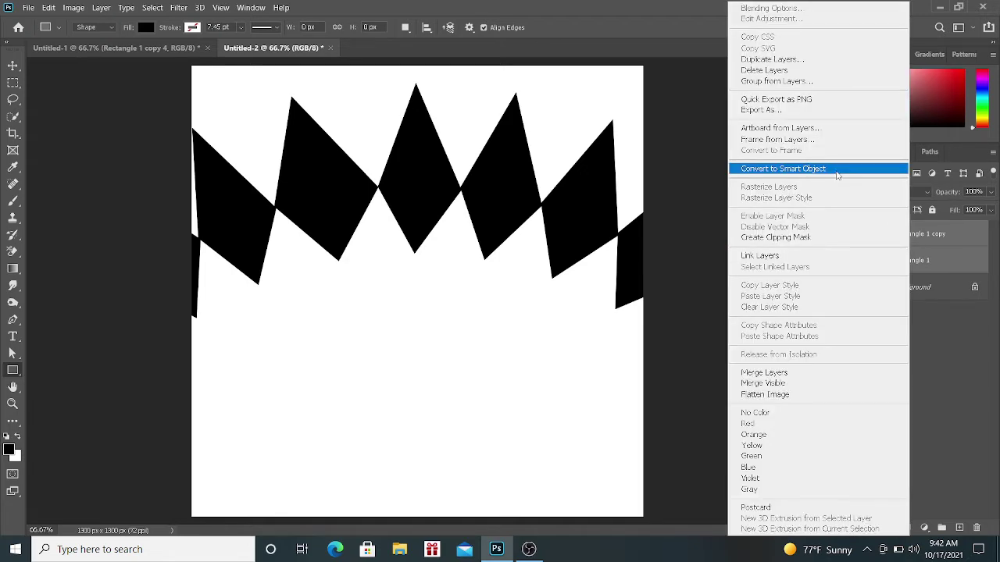
click(782, 169)
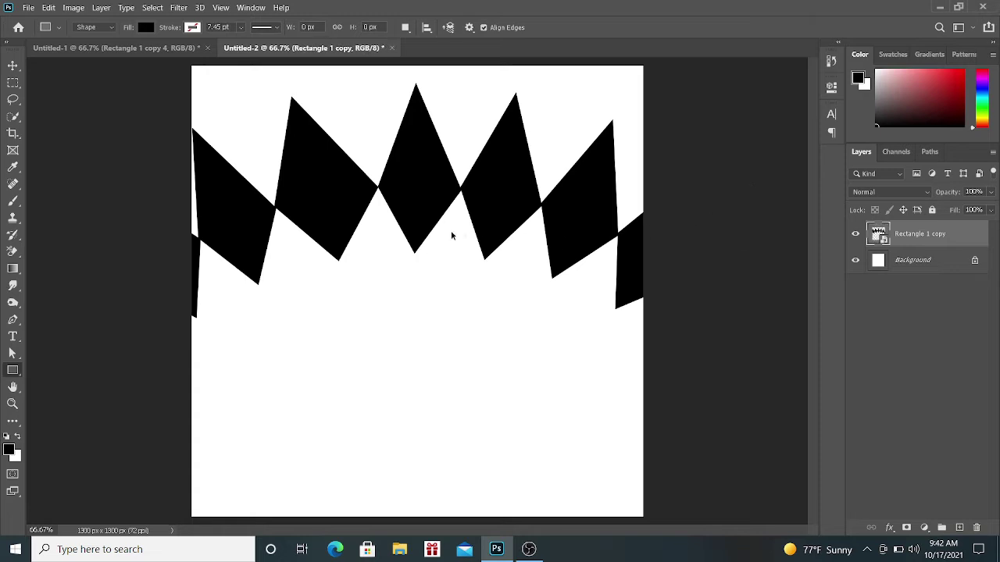
- Scale the diamond-ring smart object to 40.04% and position it fully inside the canvas
key(ctrl+t)
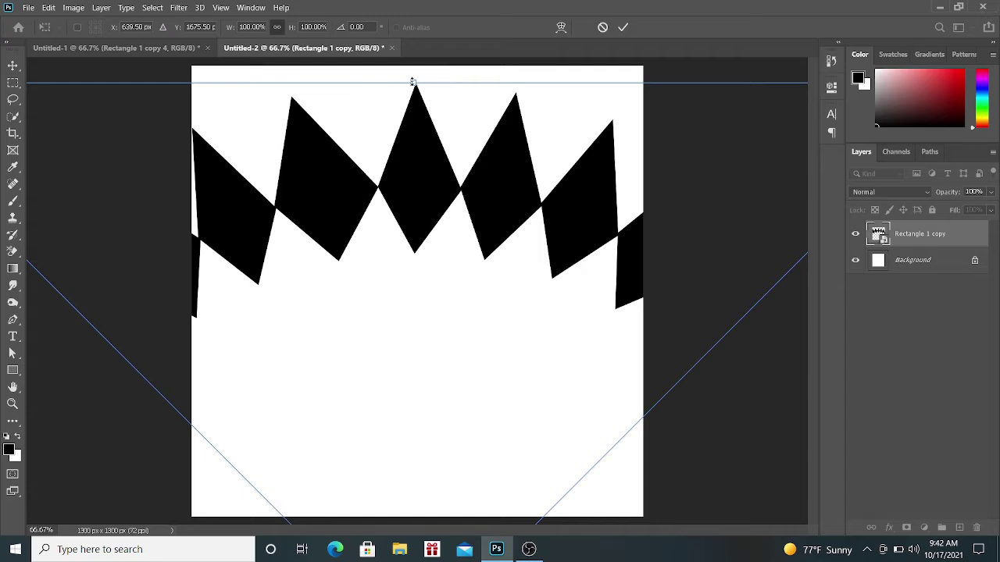
drag(412, 81, 394, 317)
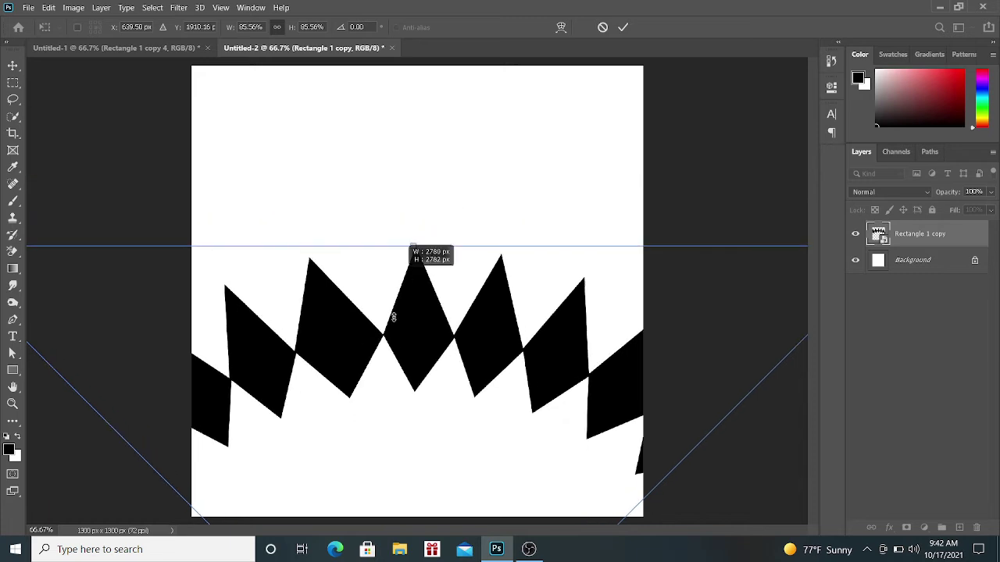
drag(393, 317, 387, 420)
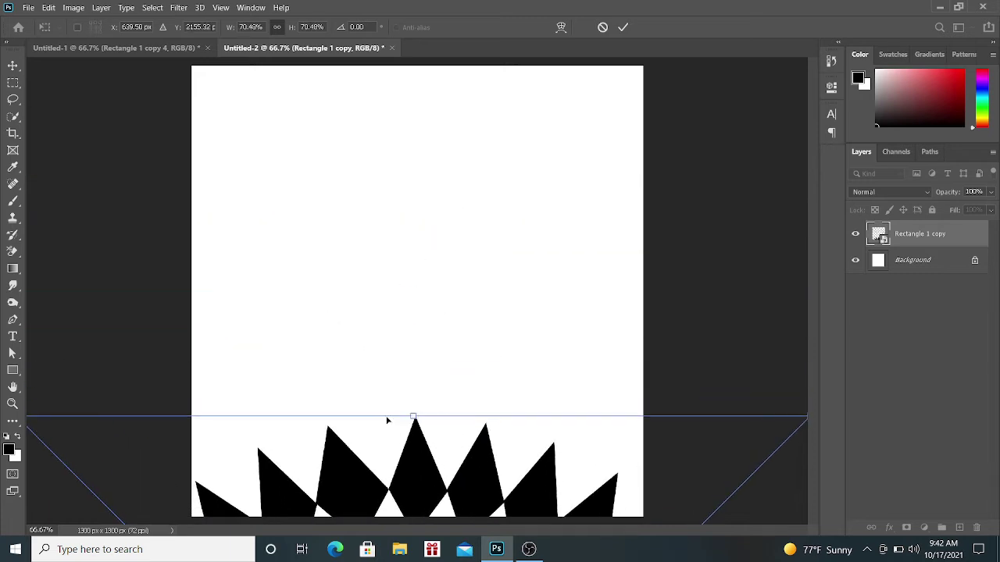
drag(440, 438, 447, 75)
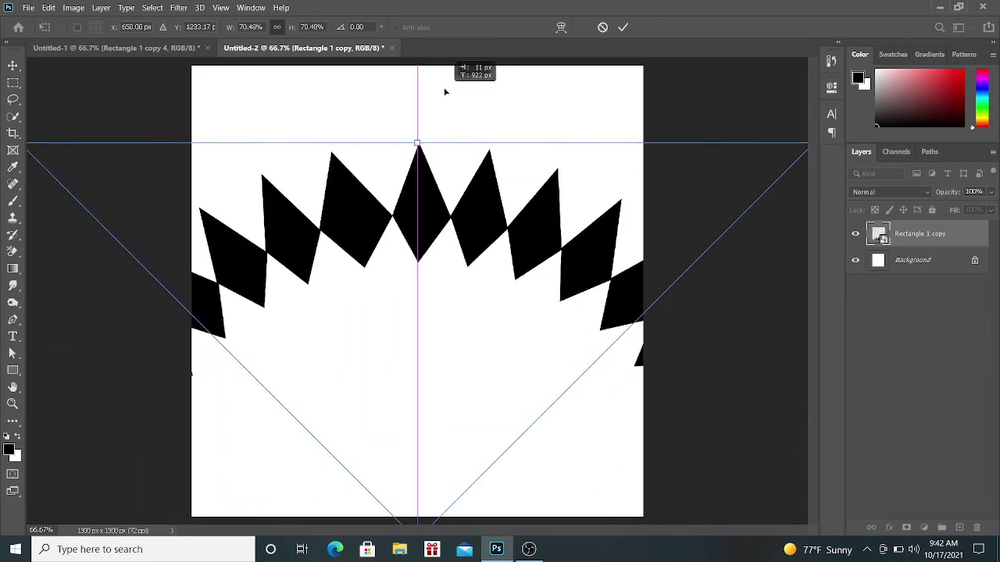
drag(447, 75, 400, 392)
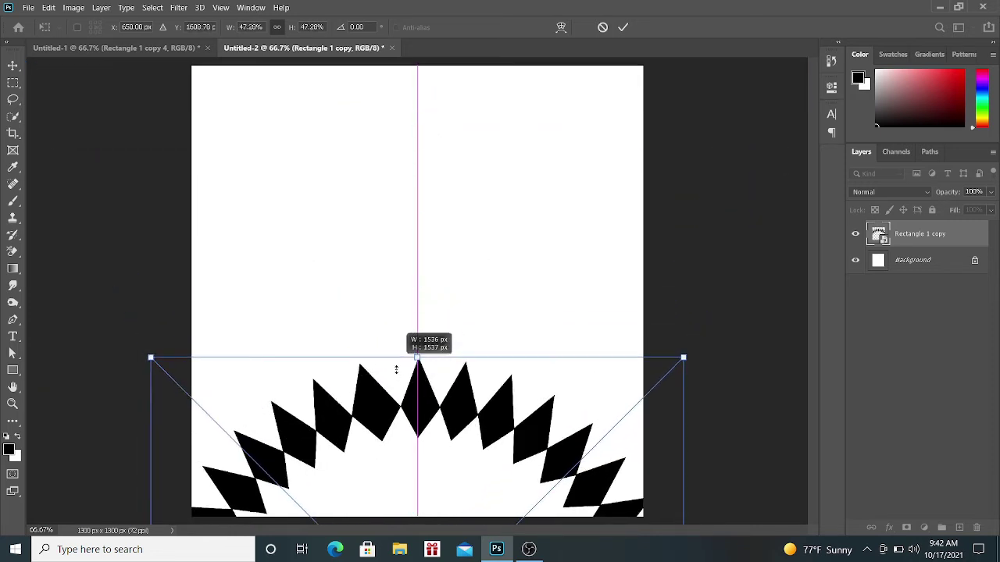
mouse_move(382, 475)
mouse_down()
mouse_move(414, 242)
mouse_move(407, 155)
mouse_up()
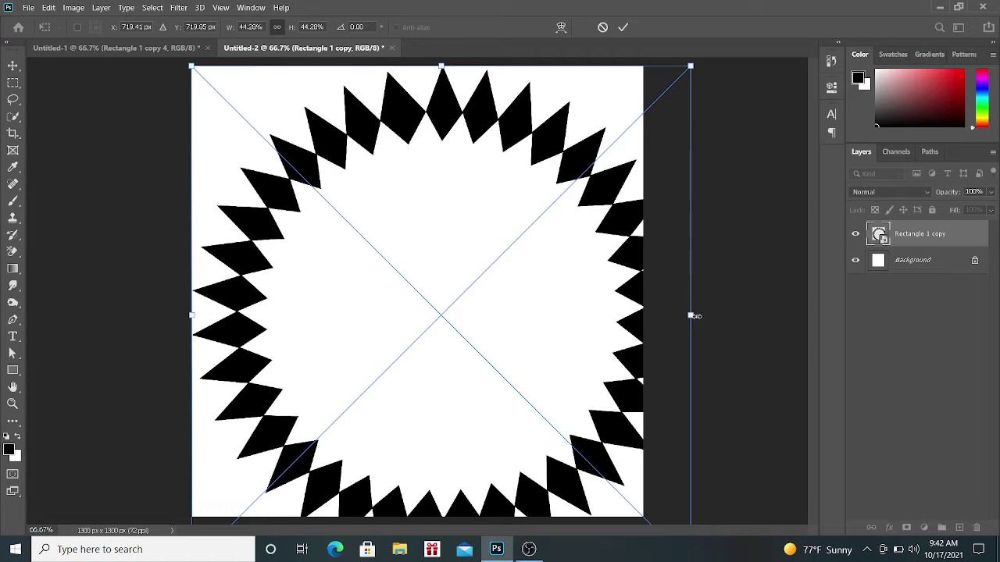
drag(690, 316, 640, 316)
drag(429, 360, 429, 362)
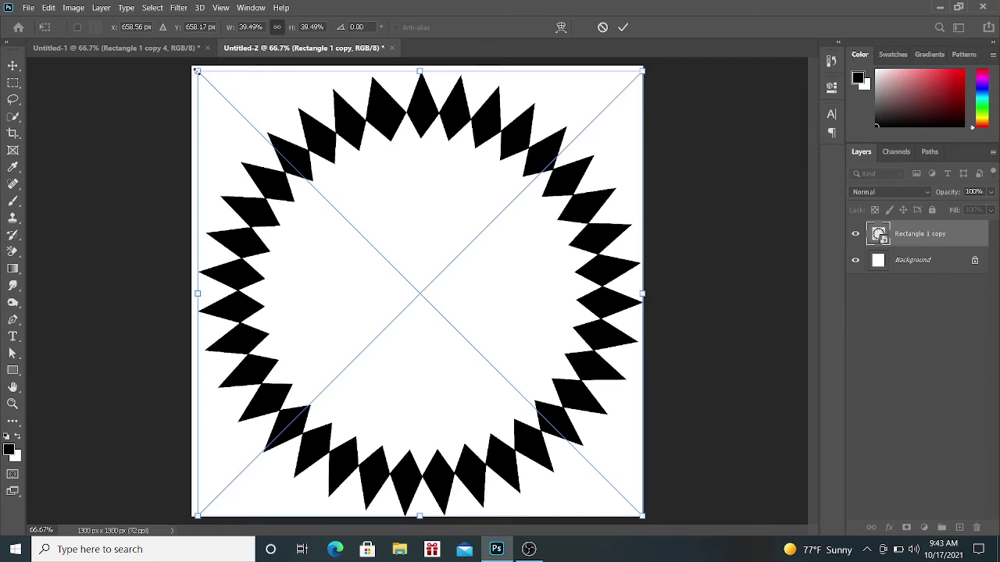
drag(197, 72, 192, 67)
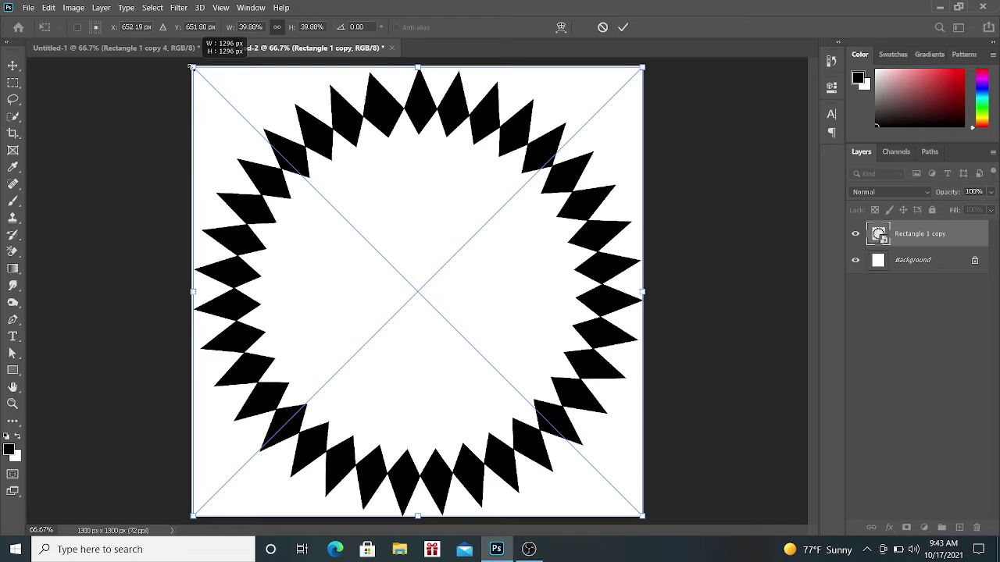
drag(192, 67, 190, 64)
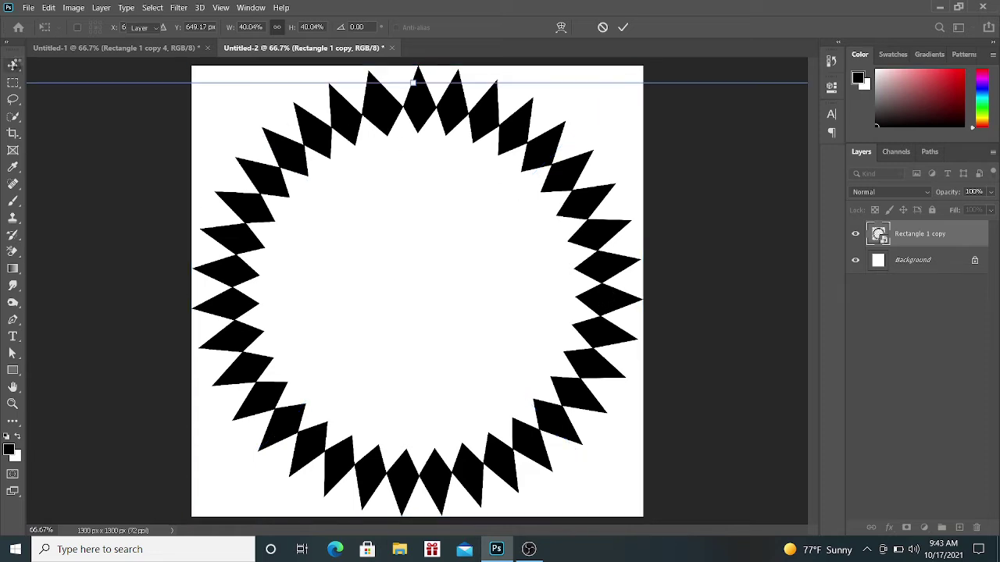
click(15, 66)
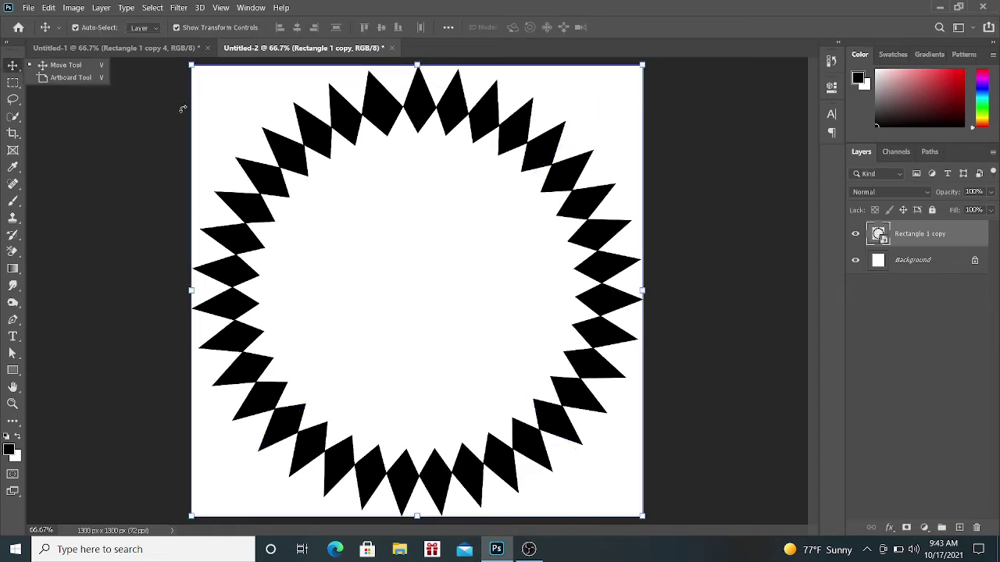
- Centre the ring horizontally and vertically on the canvas, then duplicate it as Rectangle 1 copy 2
key(ctrl+a)
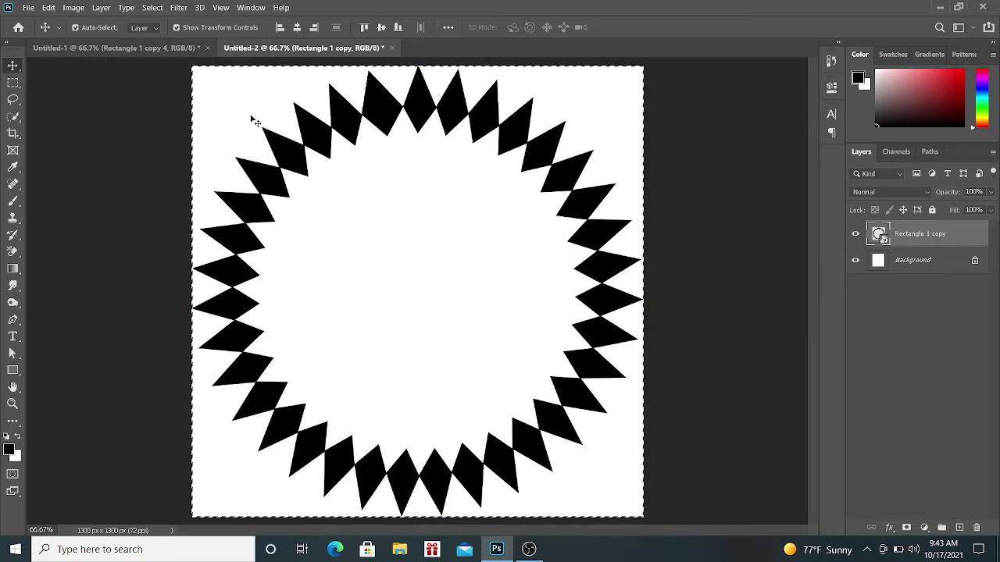
click(298, 30)
click(381, 28)
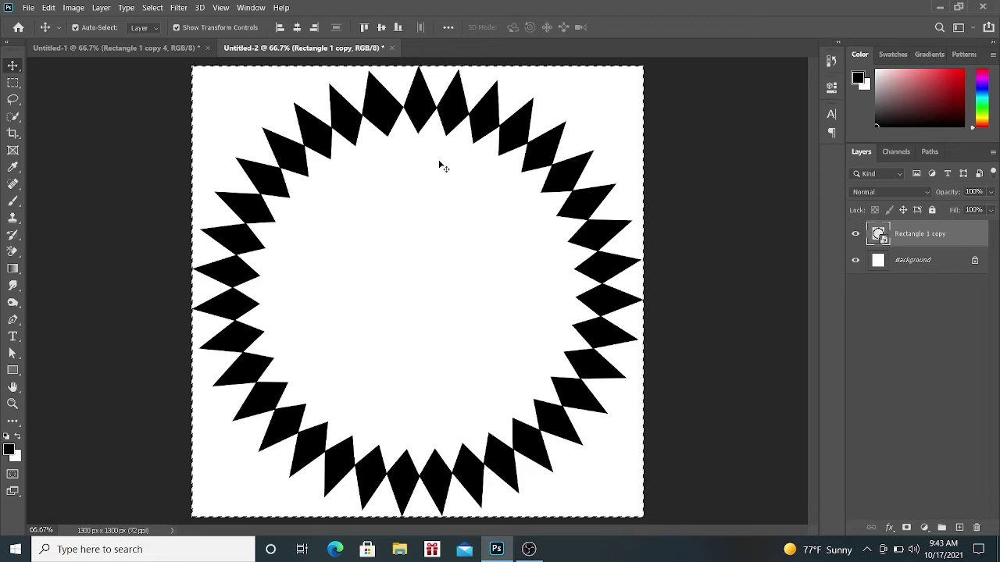
key(ctrl+d)
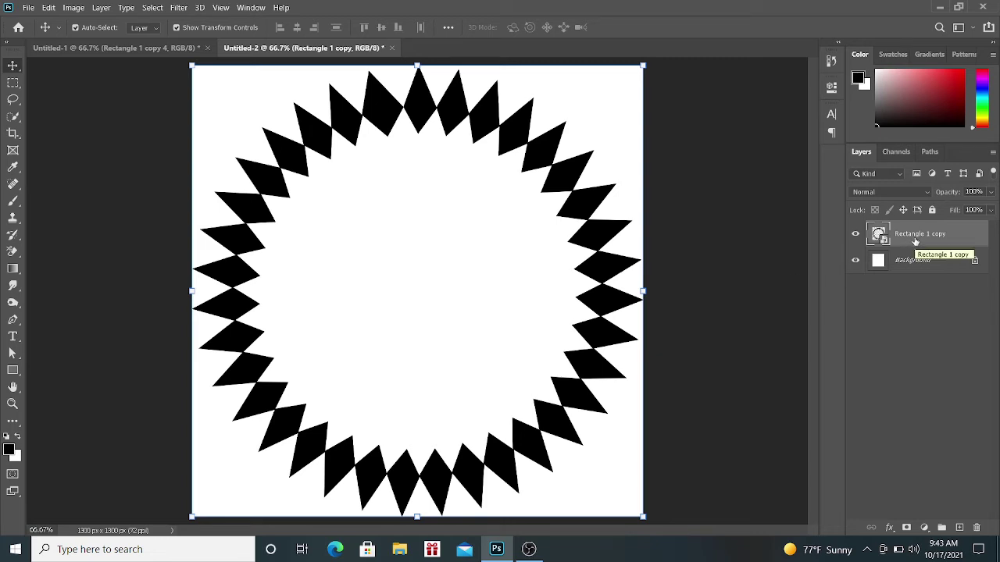
key(ctrl+j)
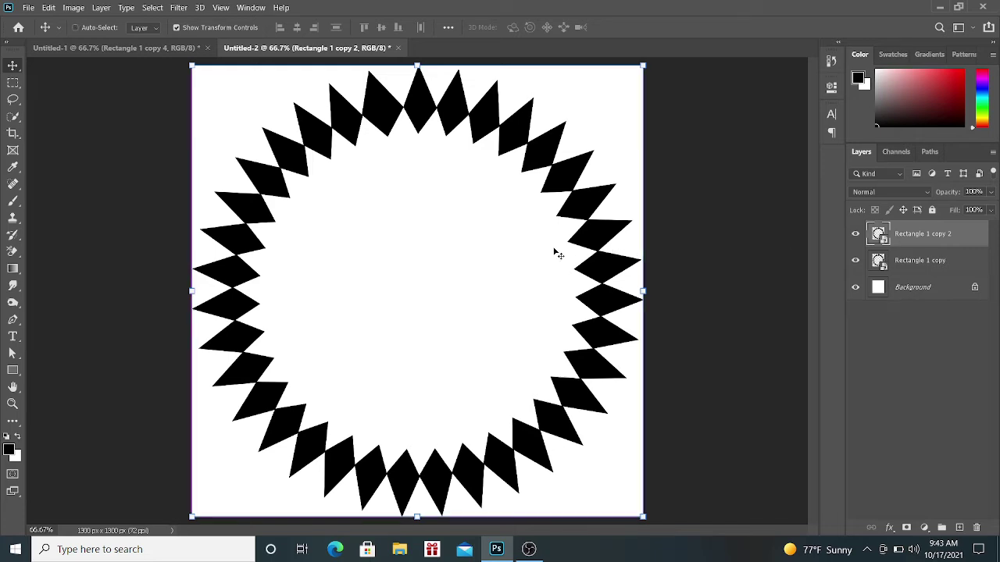
key(ctrl+t)
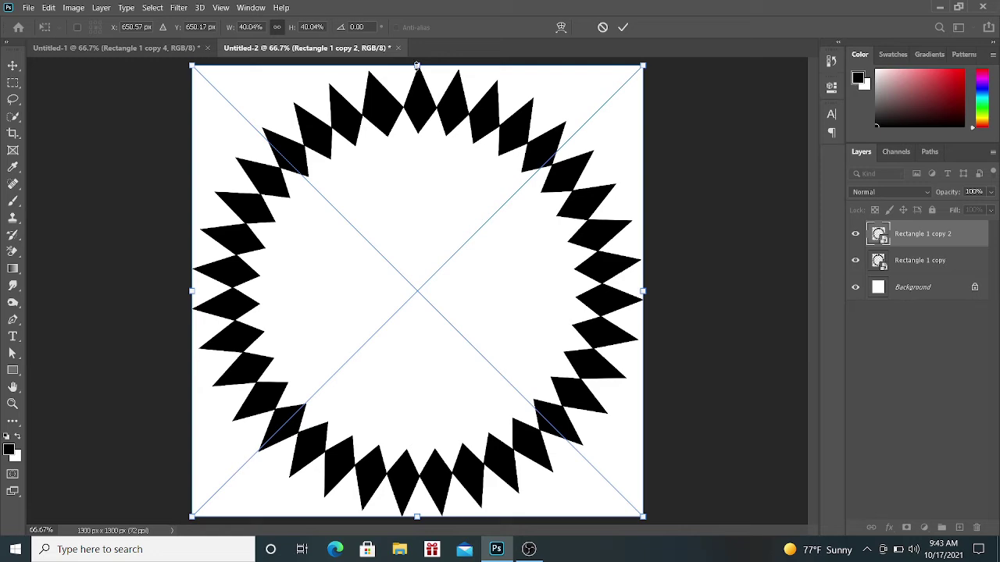
- Scale Rectangle 1 copy 2 down to about 29% to form a smaller inner diamond ring
drag(417, 67, 418, 129)
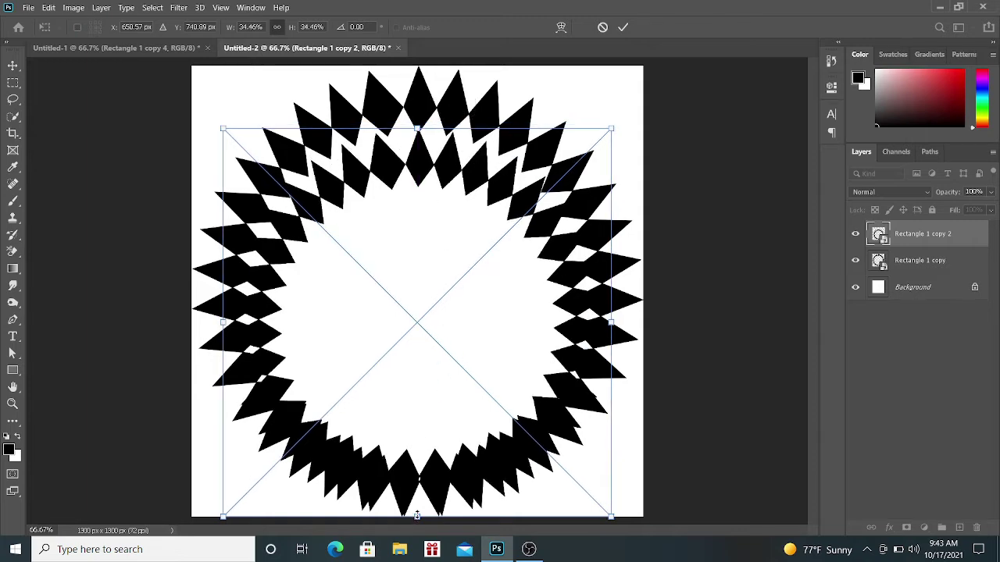
drag(417, 516, 419, 458)
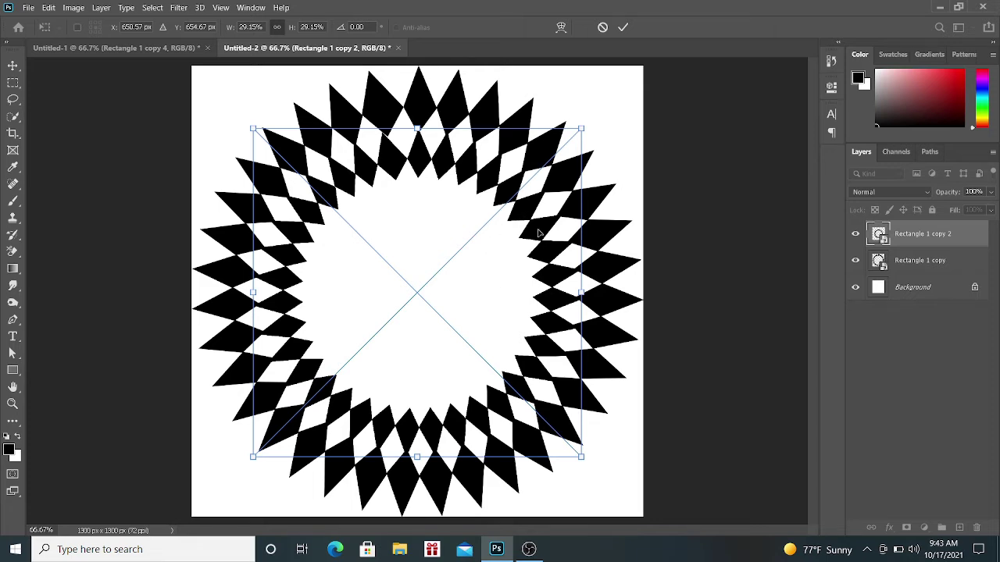
- Add a lime green #bbd914 Color Overlay layer style to the inner diamond ring
double_click(967, 236)
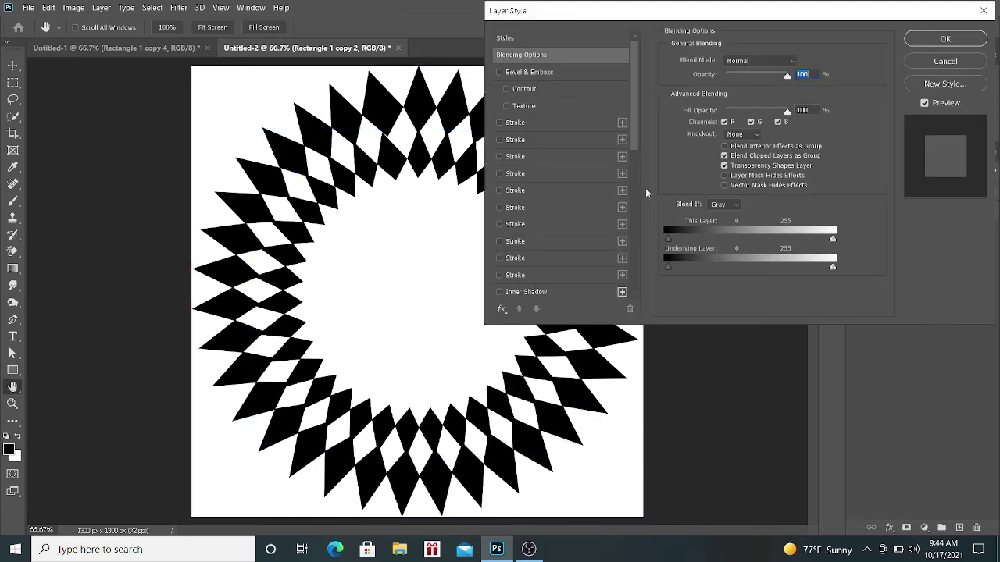
scroll(637, 186, down, 1)
scroll(636, 185, down, 1)
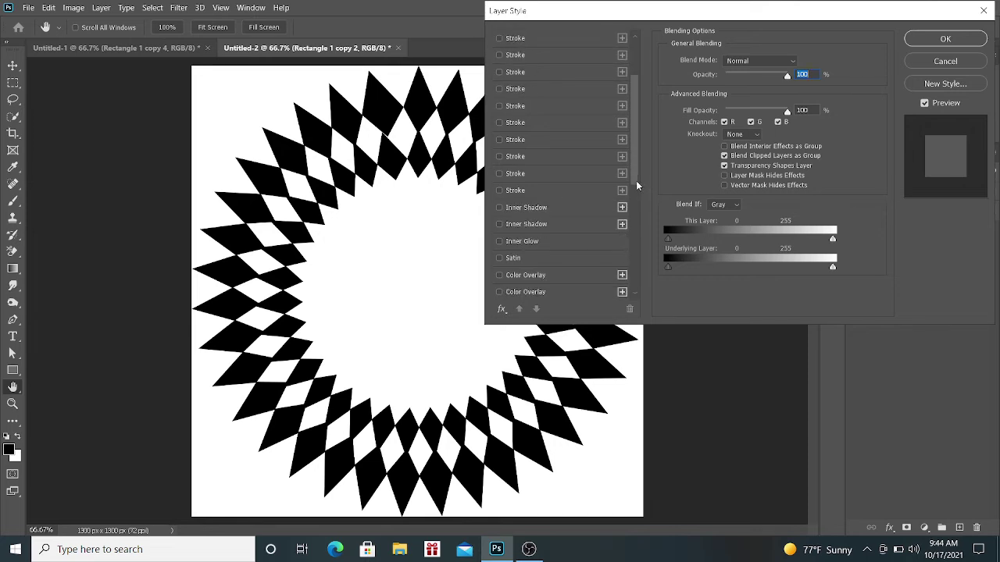
scroll(636, 186, down, 1)
scroll(637, 182, down, 1)
scroll(637, 182, down, 1)
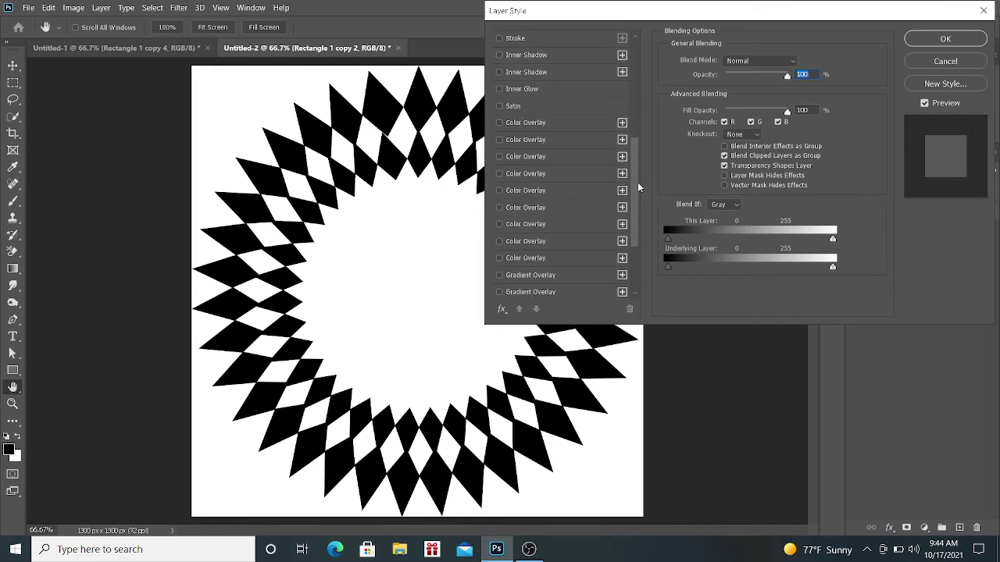
scroll(637, 182, down, 1)
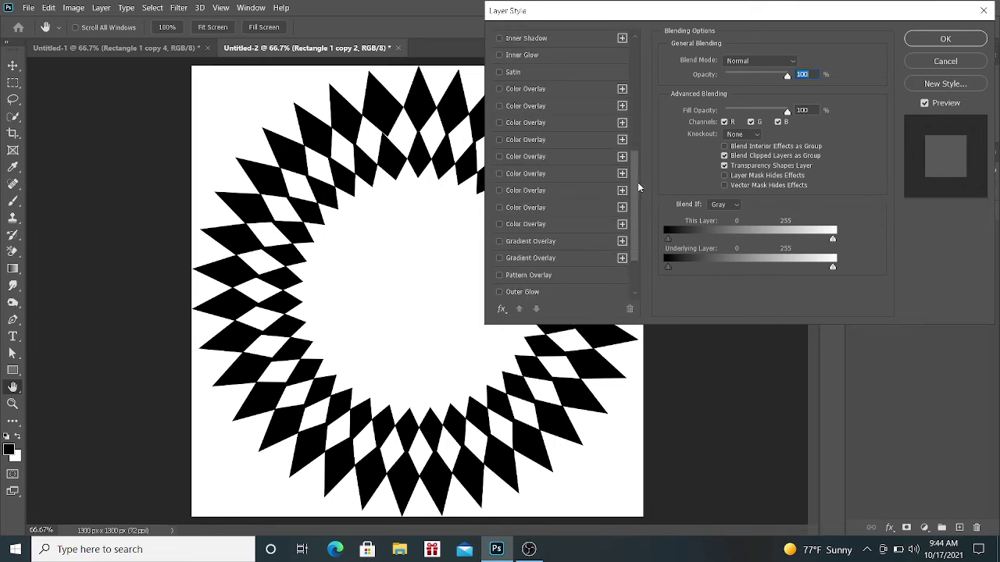
click(570, 223)
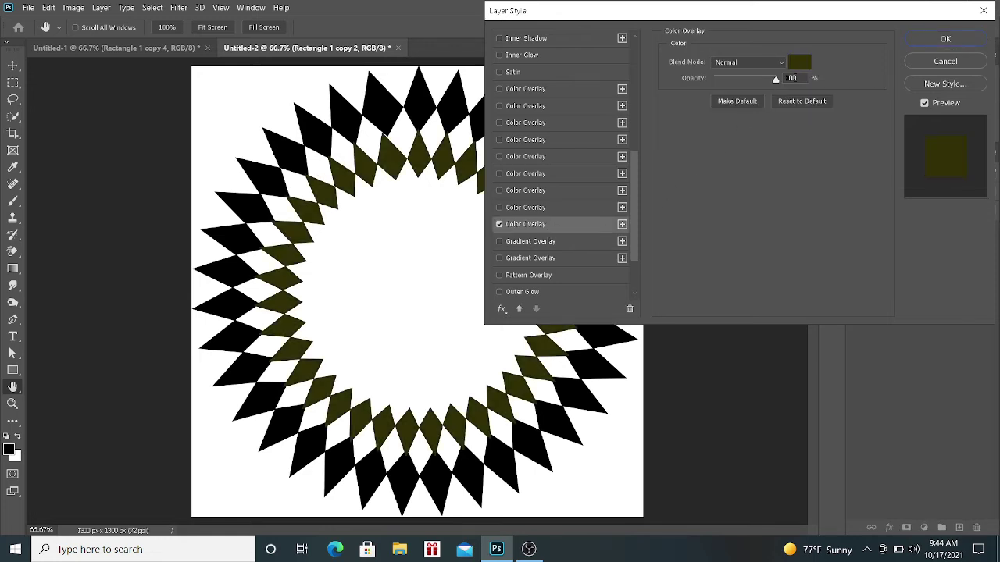
click(805, 63)
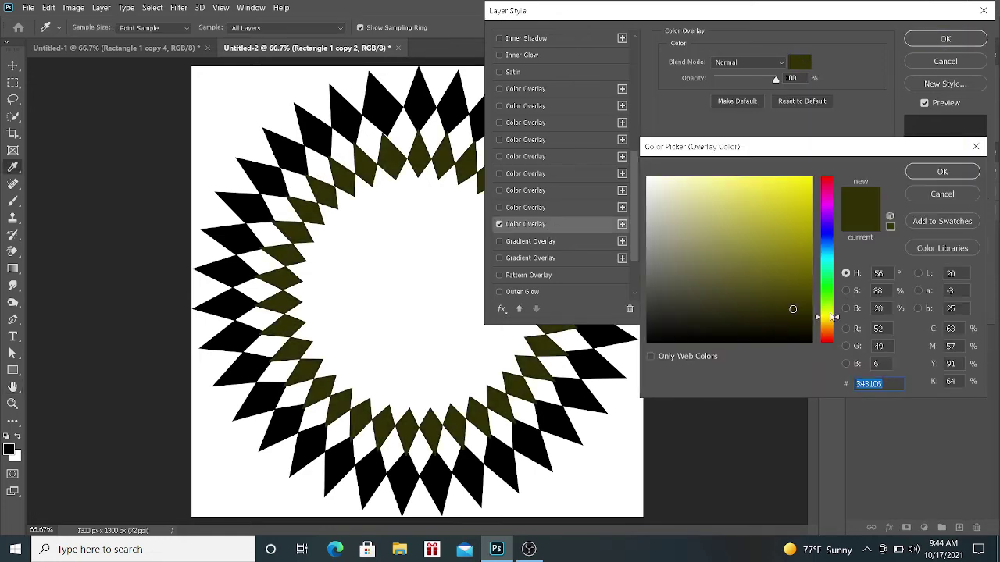
text(bbd914)
click(949, 172)
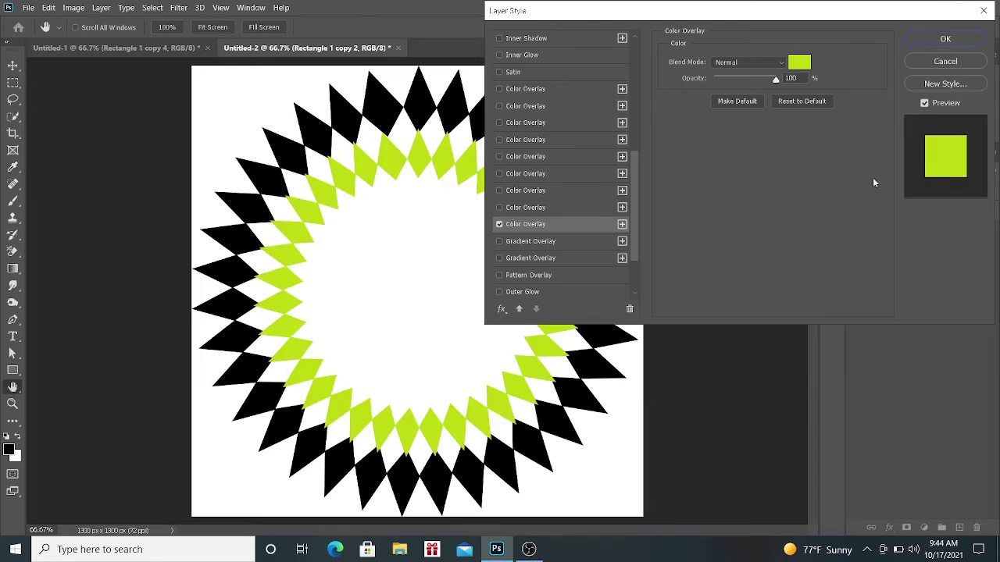
click(945, 39)
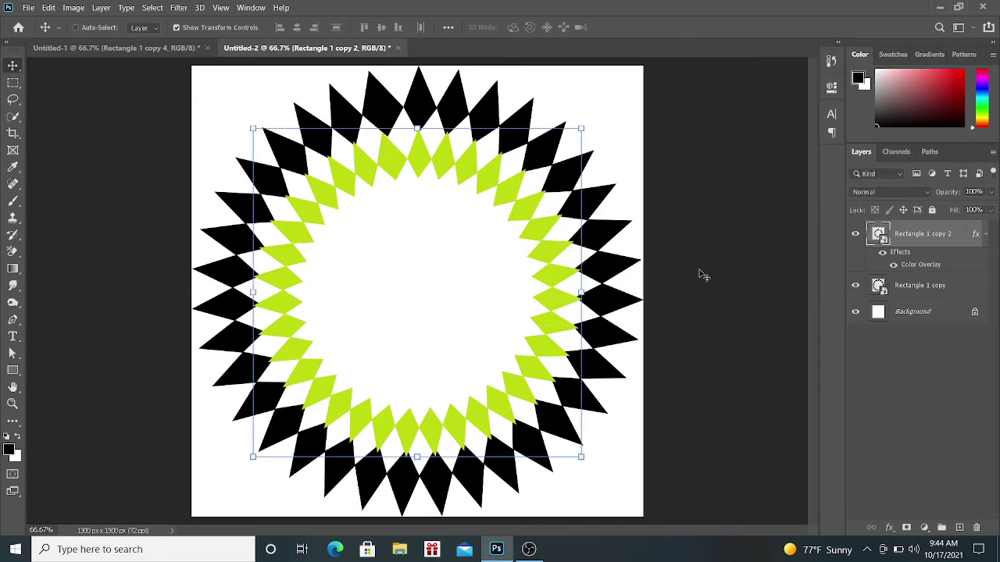
- Duplicate the lime ring and scale the copy down to fit inside it
key(ctrl+j)
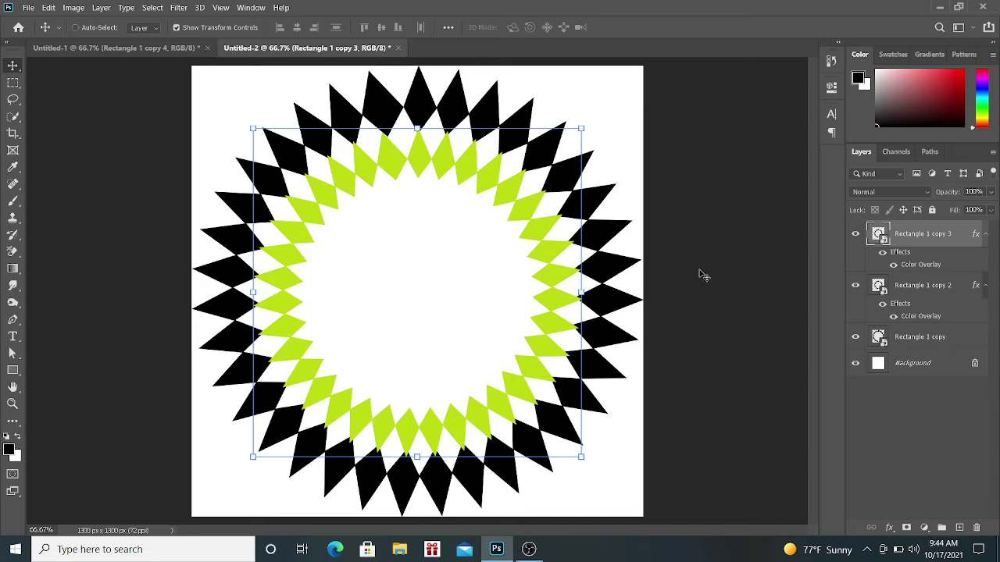
key(ctrl+t)
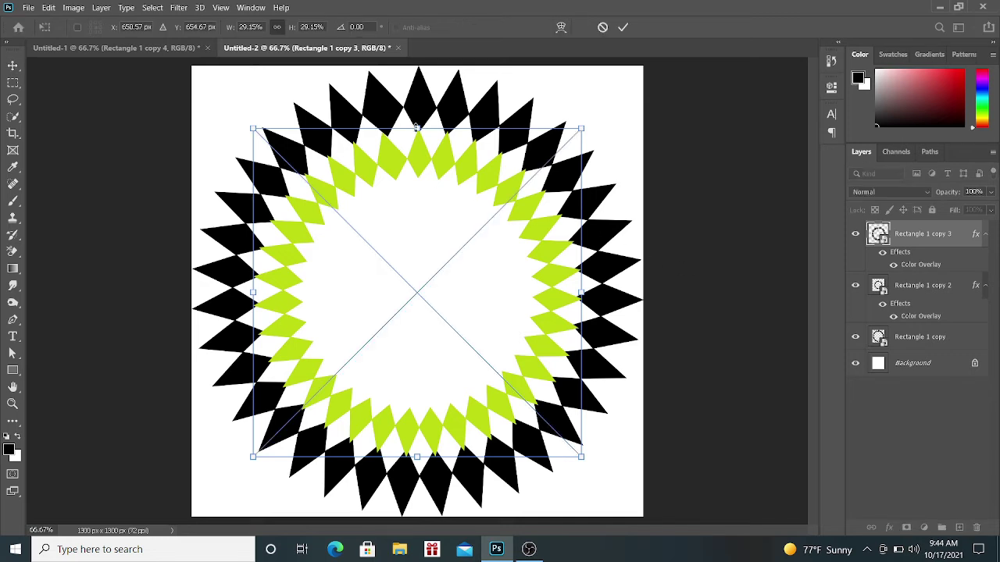
drag(417, 127, 417, 180)
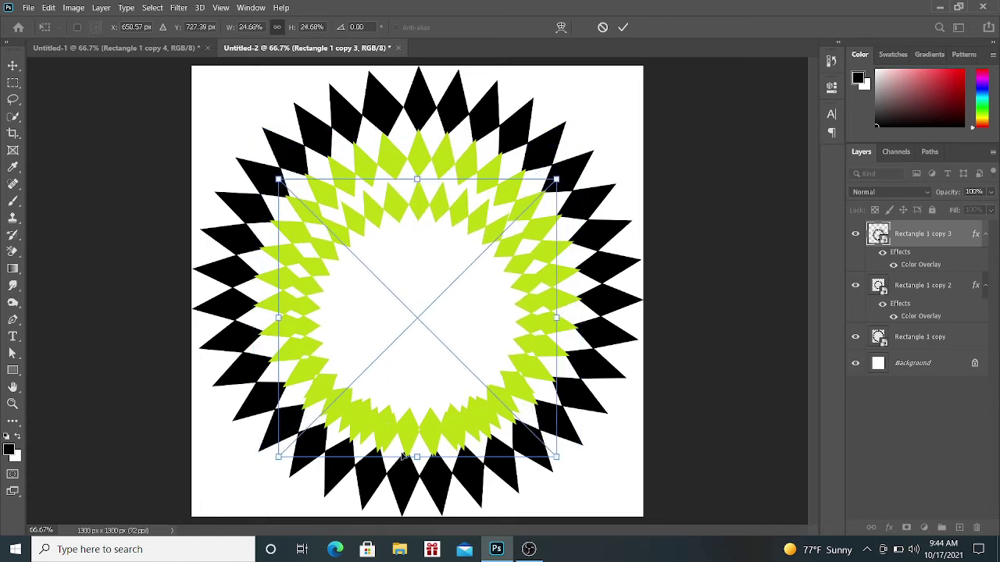
drag(417, 459, 419, 403)
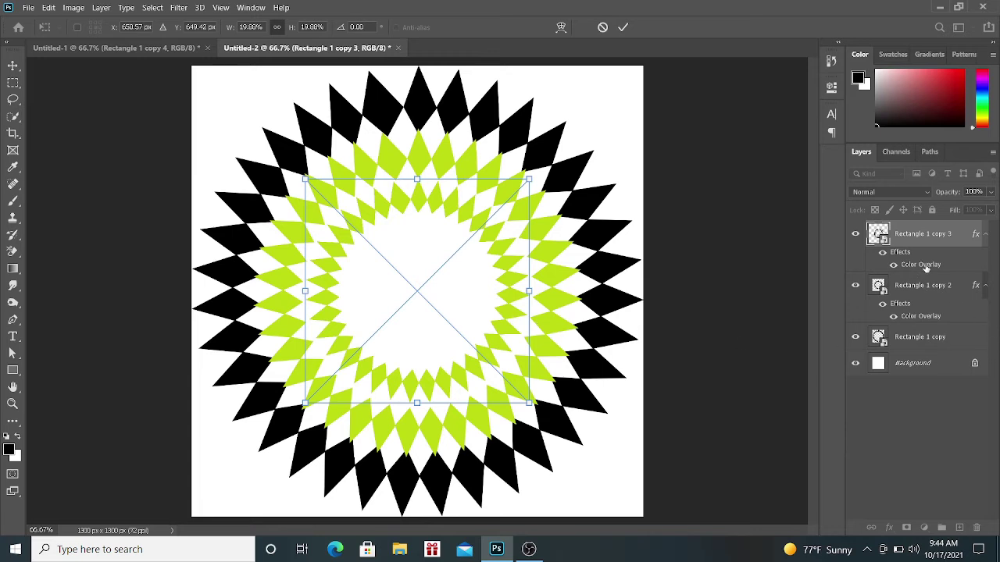
key(Return)
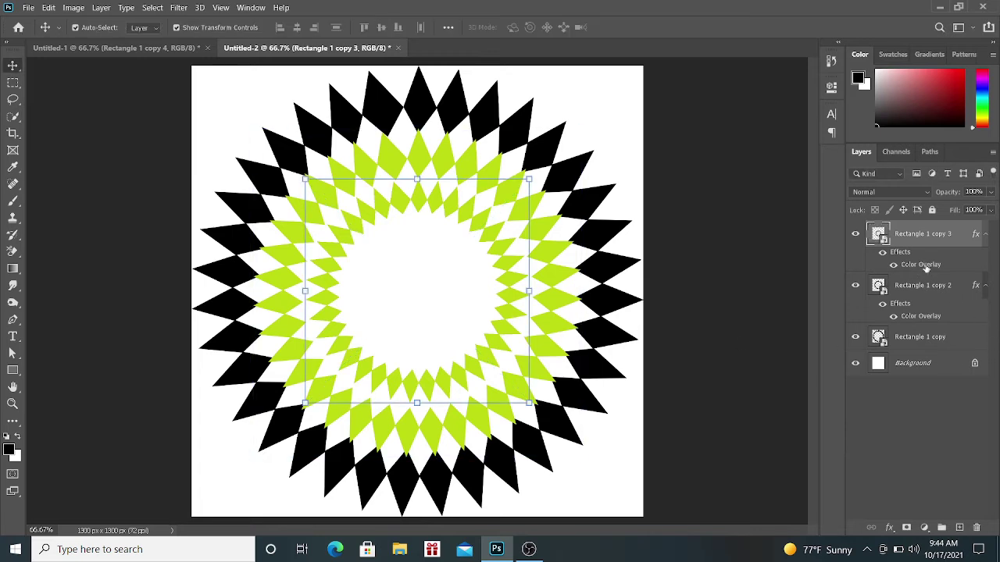
- Change the smaller ring's overlay to blue #142bd9 and duplicate its layer
double_click(921, 265)
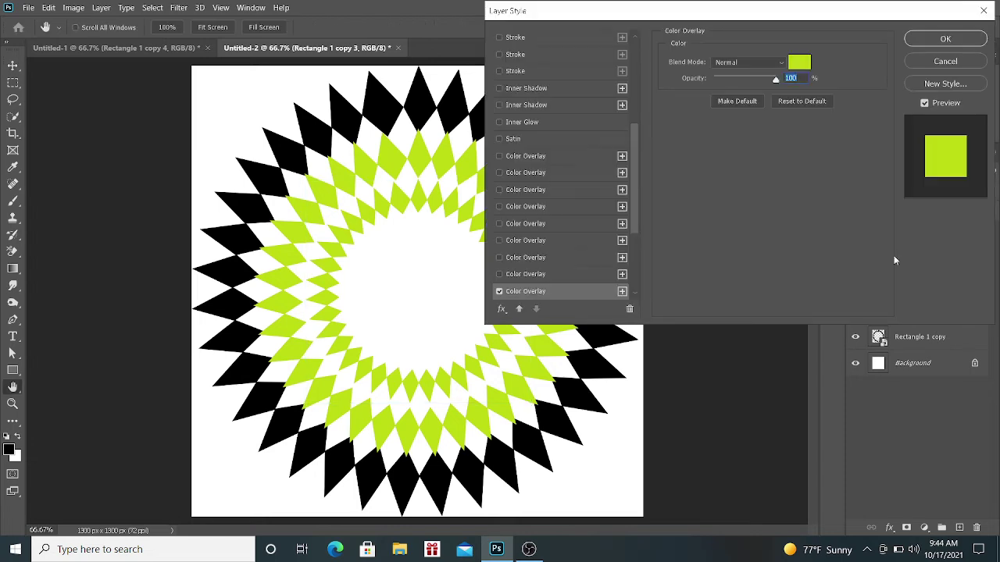
click(809, 61)
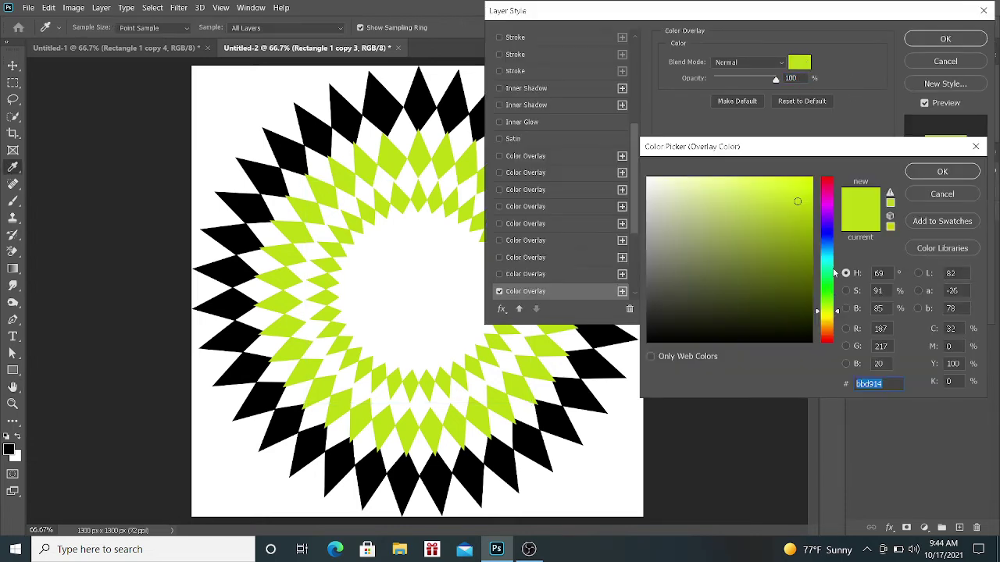
text(142bd9)
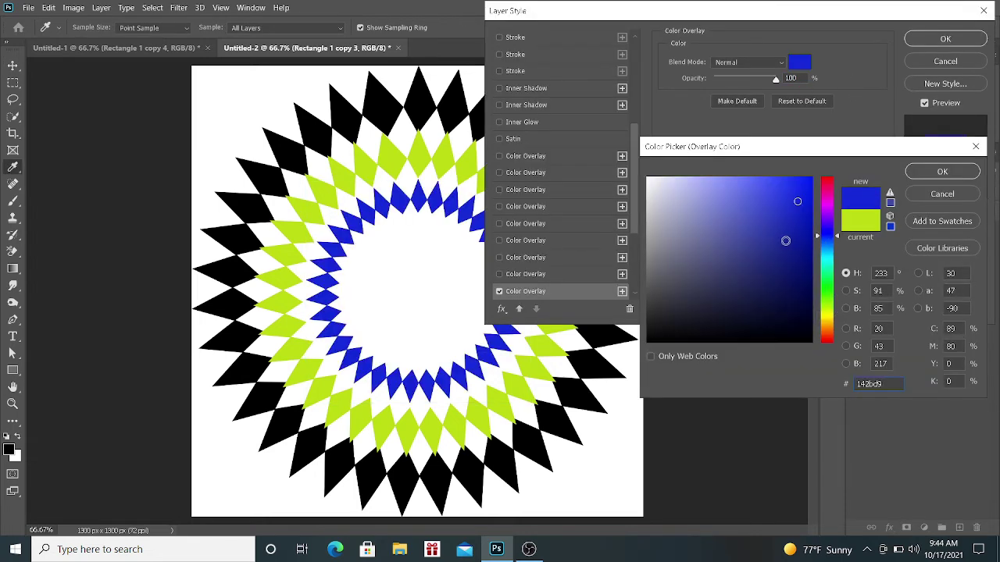
click(945, 173)
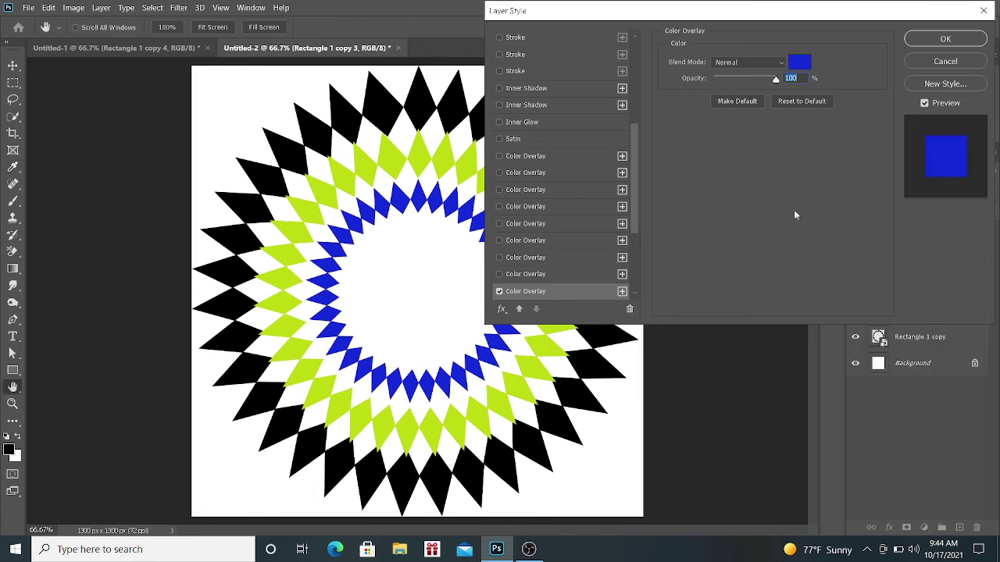
click(945, 39)
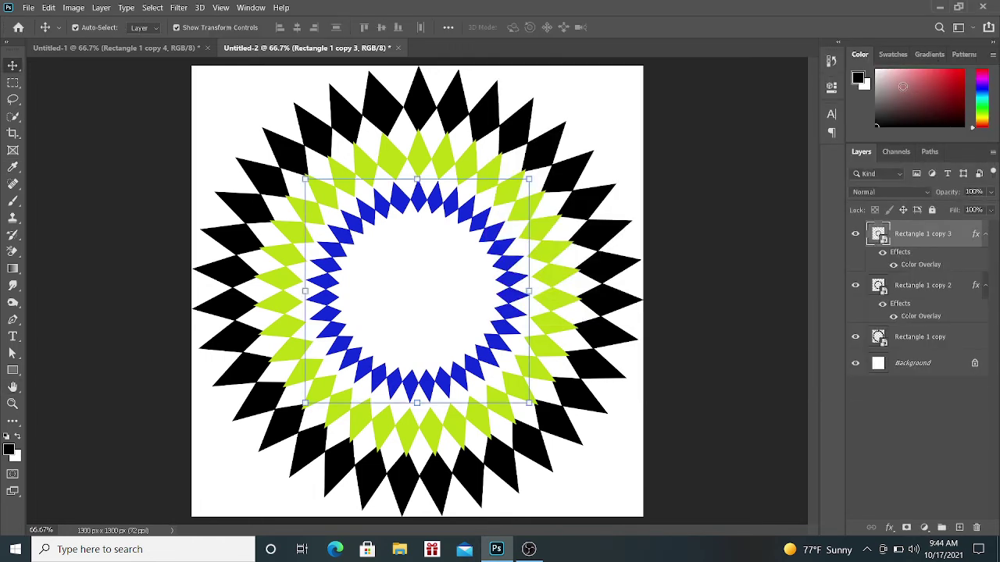
alt+click(553, 271)
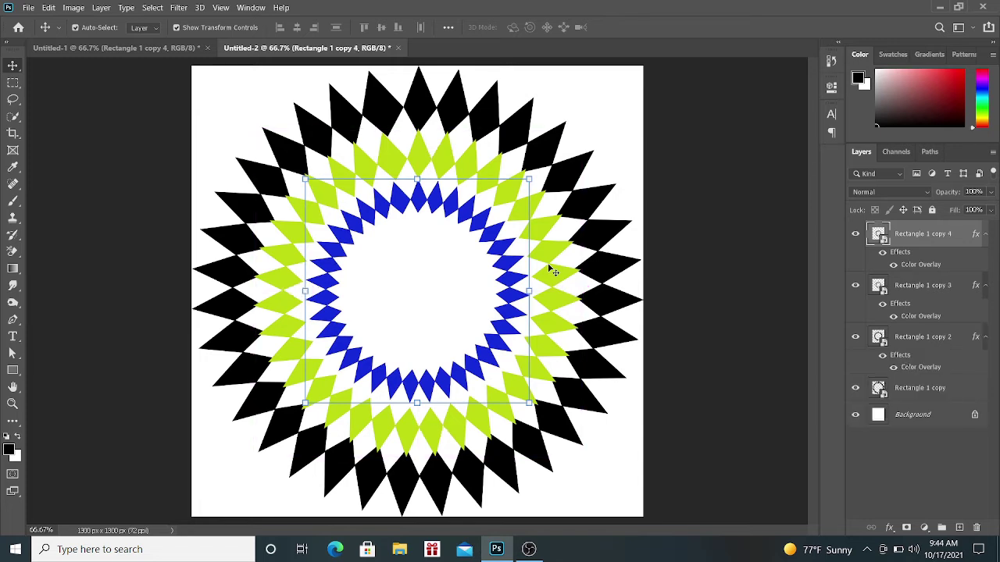
- Scale the duplicated ring down to about 14.12% inside the blue ring
key(ctrl+t)
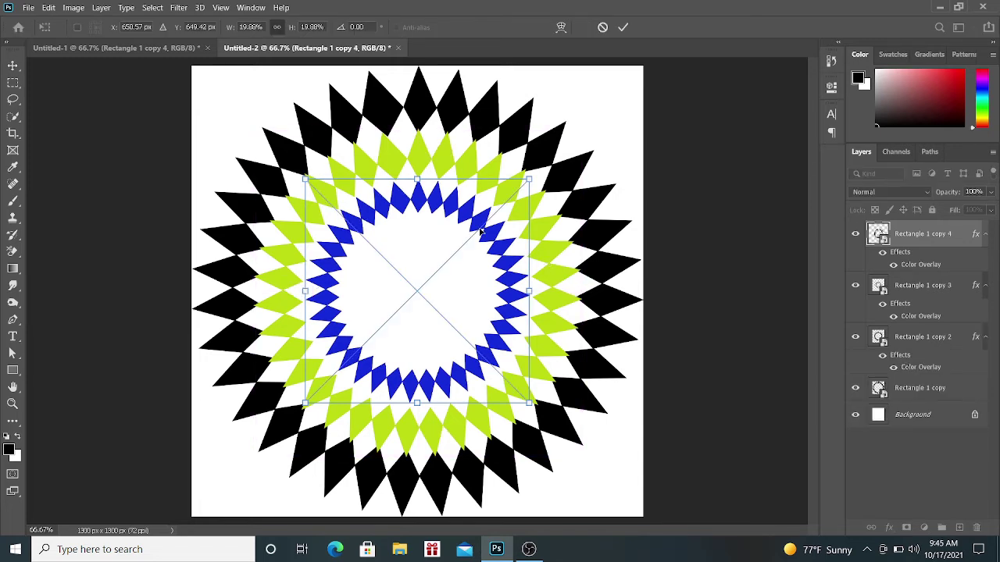
drag(417, 179, 418, 210)
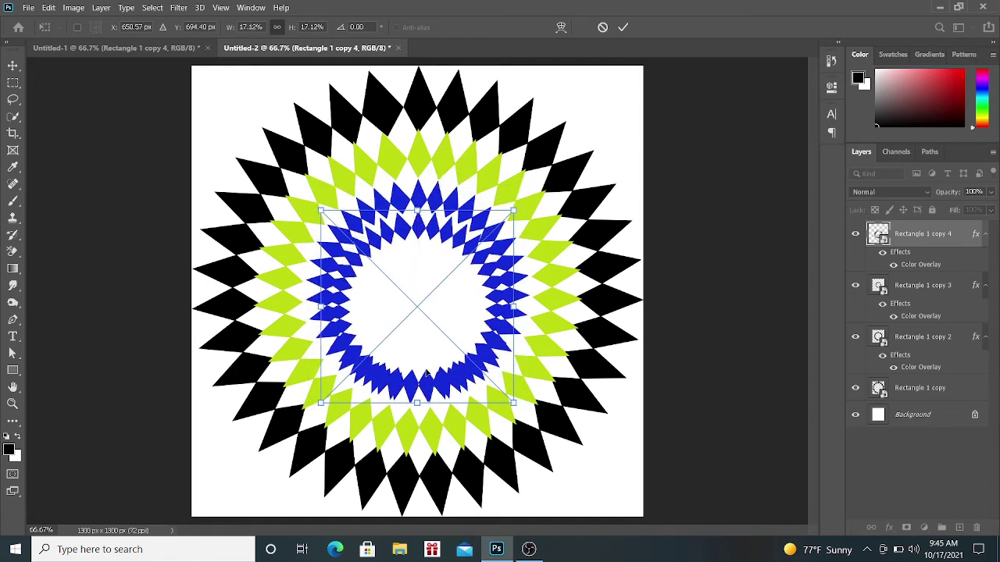
drag(417, 404, 422, 373)
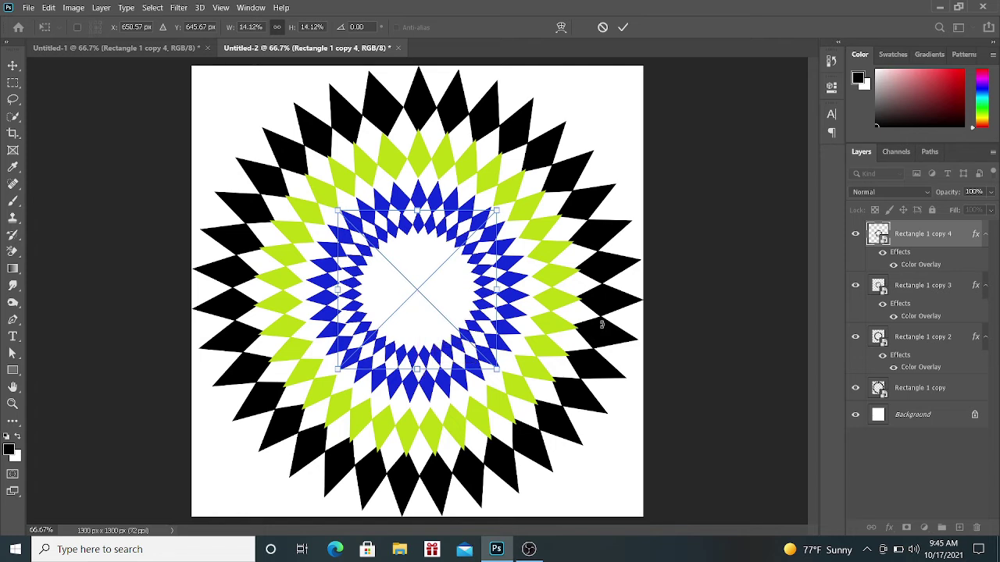
- Change Rectangle 1 copy 4's overlay to red #d9142b and duplicate it with Ctrl+J
double_click(930, 266)
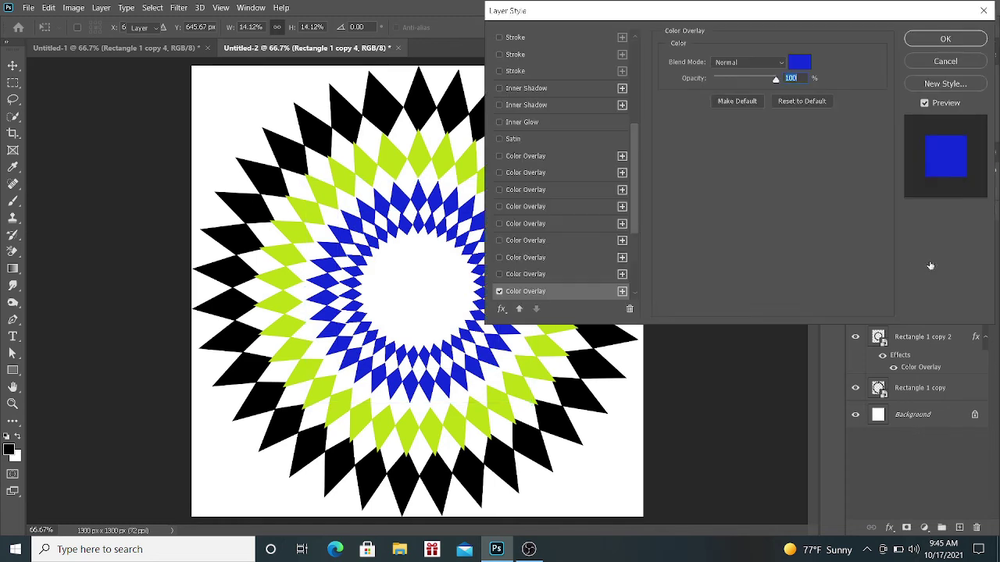
click(799, 64)
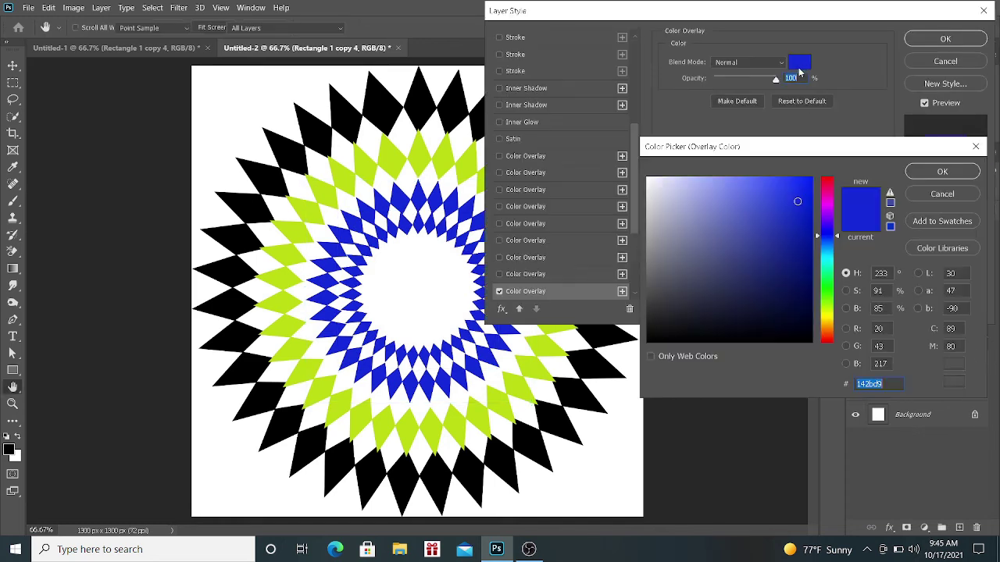
click(828, 279)
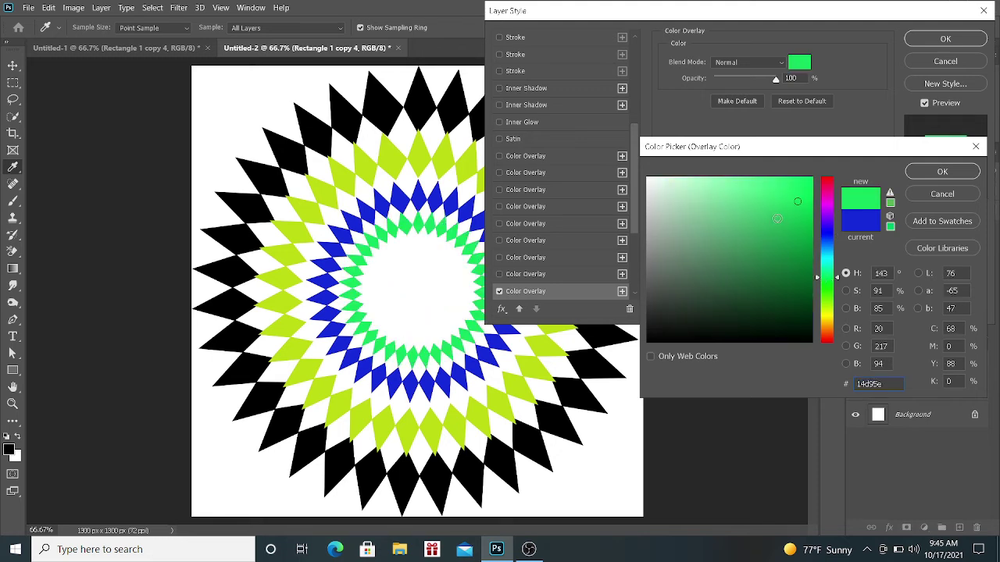
click(825, 182)
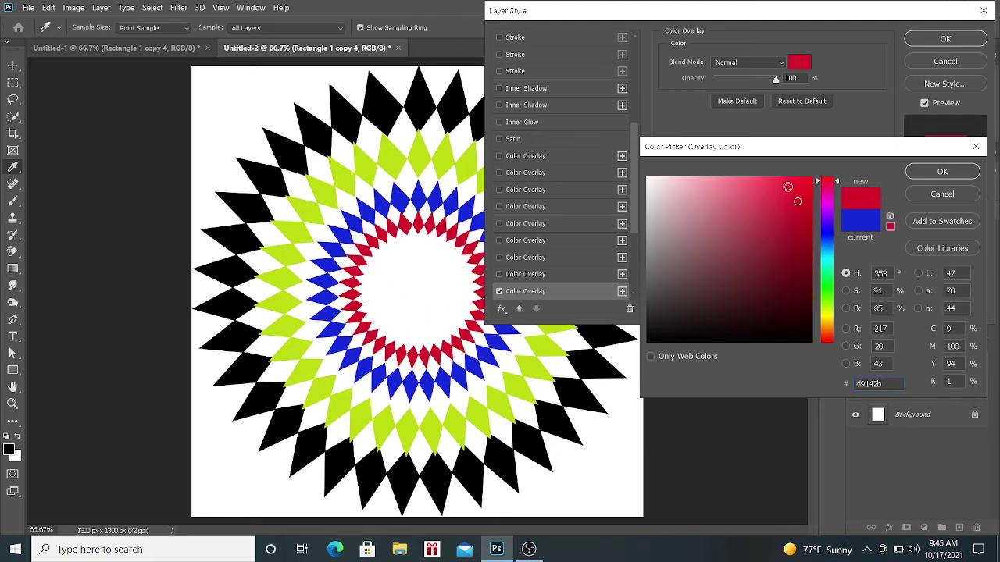
click(943, 172)
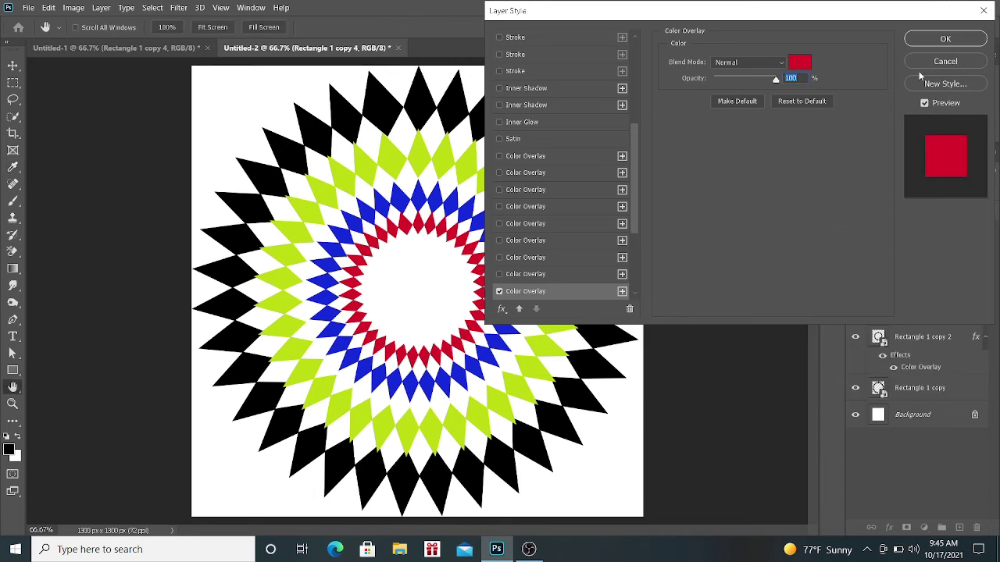
click(945, 38)
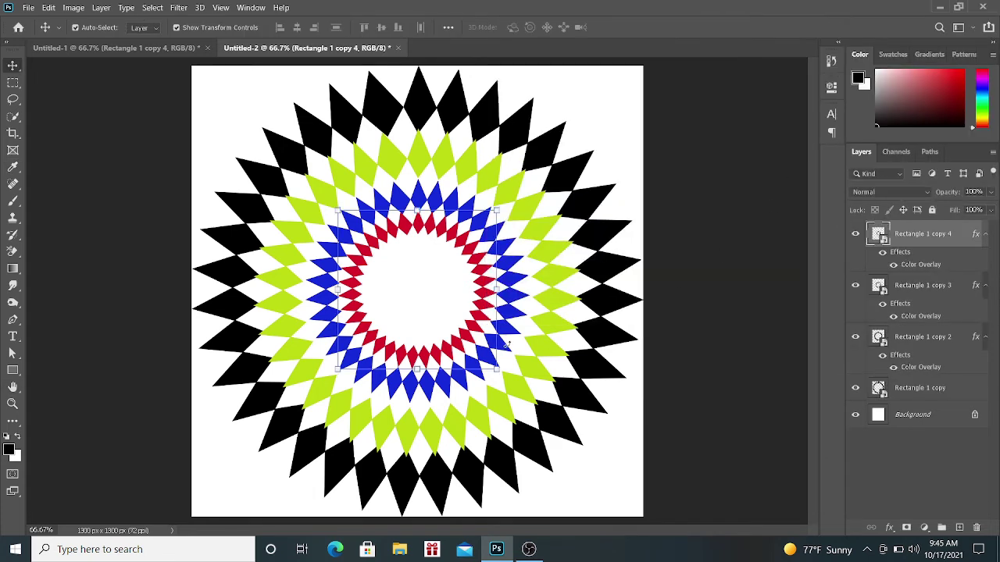
key(ctrl+j)
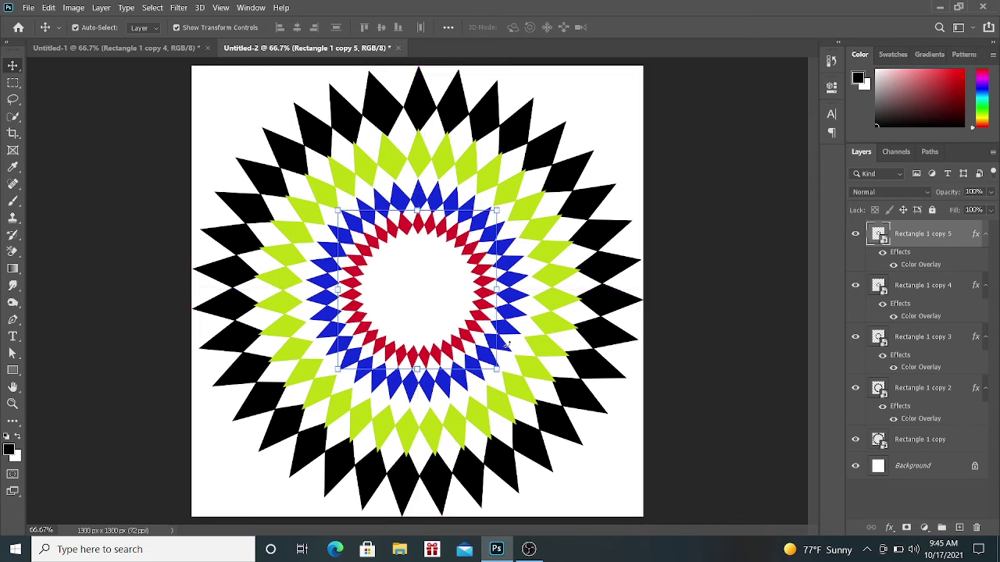
- Scale Rectangle 1 copy 5 to about 9.83% so it sits inside the red ring
key(ctrl+t)
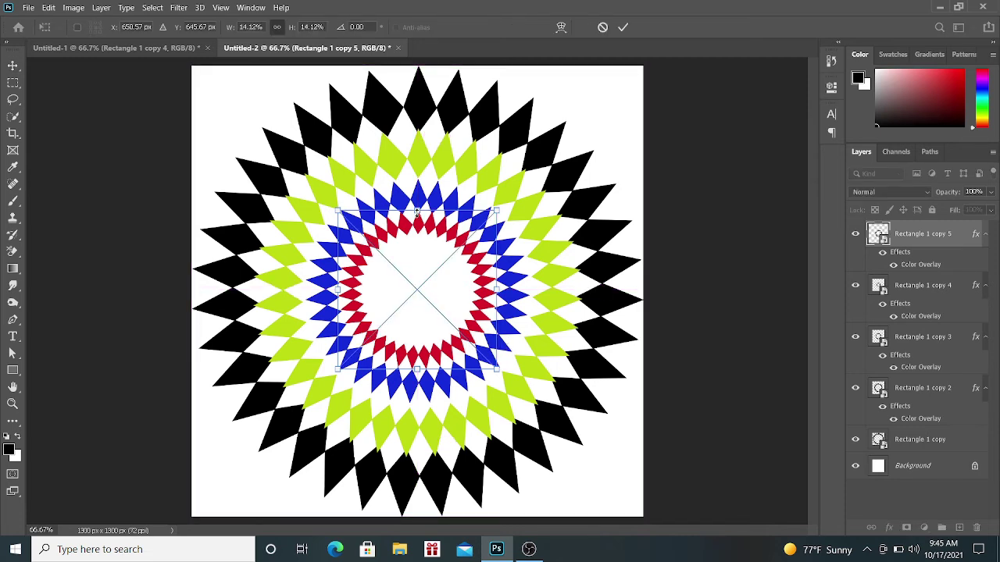
drag(417, 211, 420, 266)
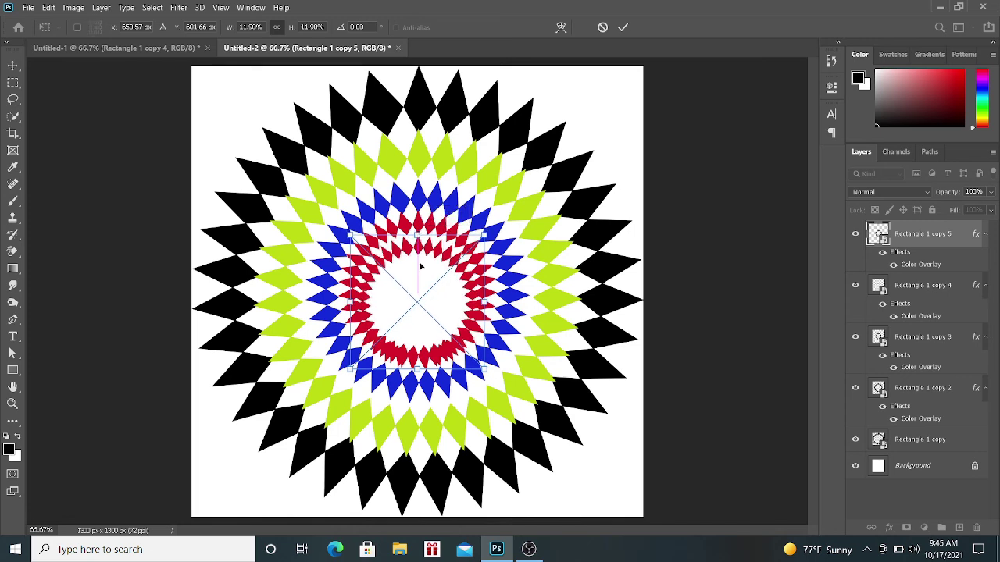
drag(421, 369, 418, 345)
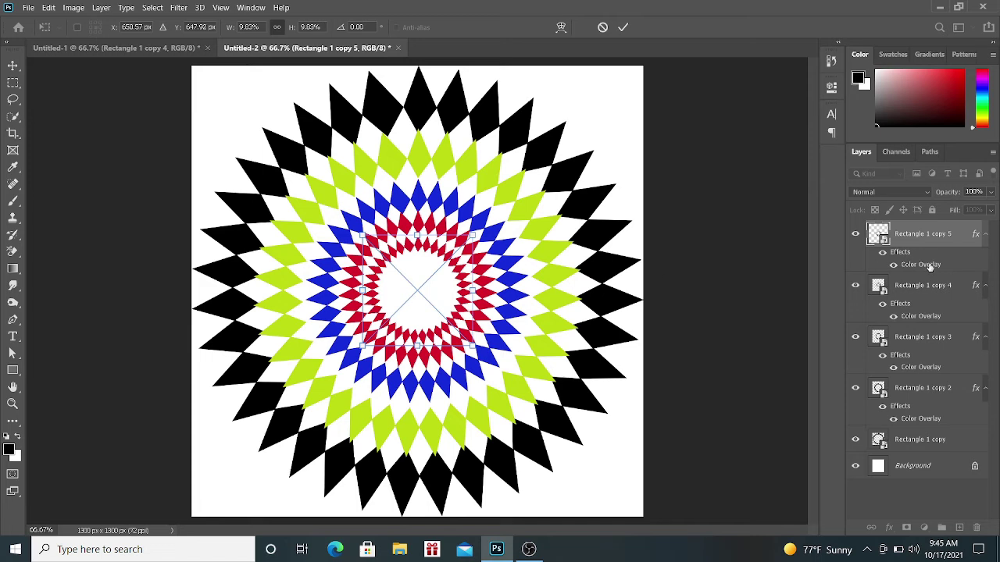
key(Return)
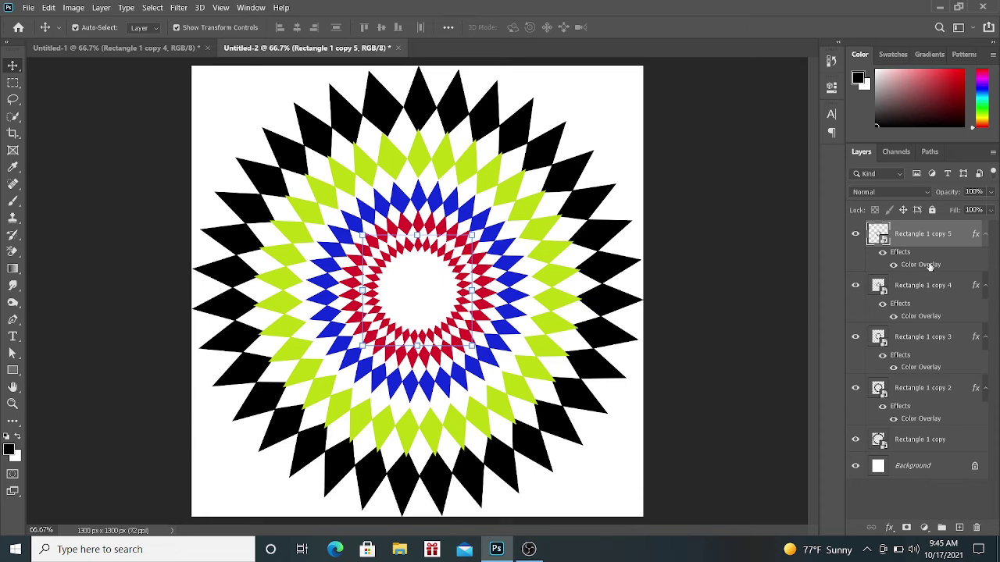
- Set Rectangle 1 copy 5's Color Overlay to near-black #170804
double_click(928, 267)
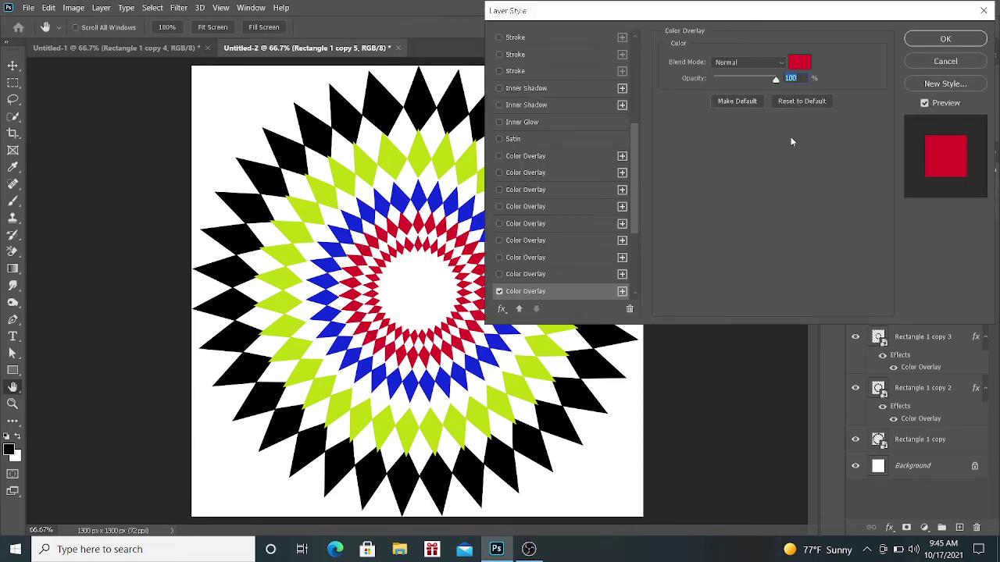
click(795, 64)
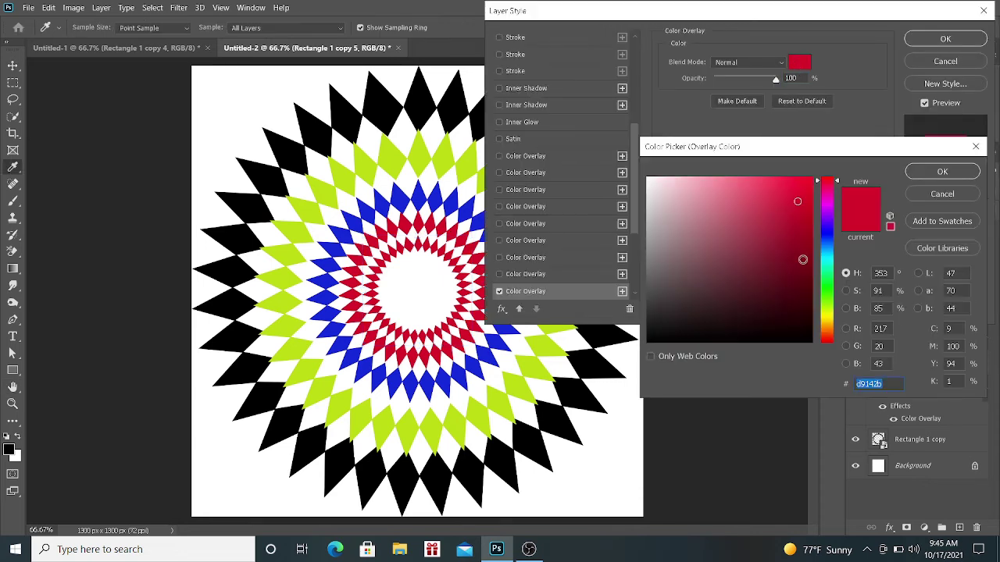
click(827, 273)
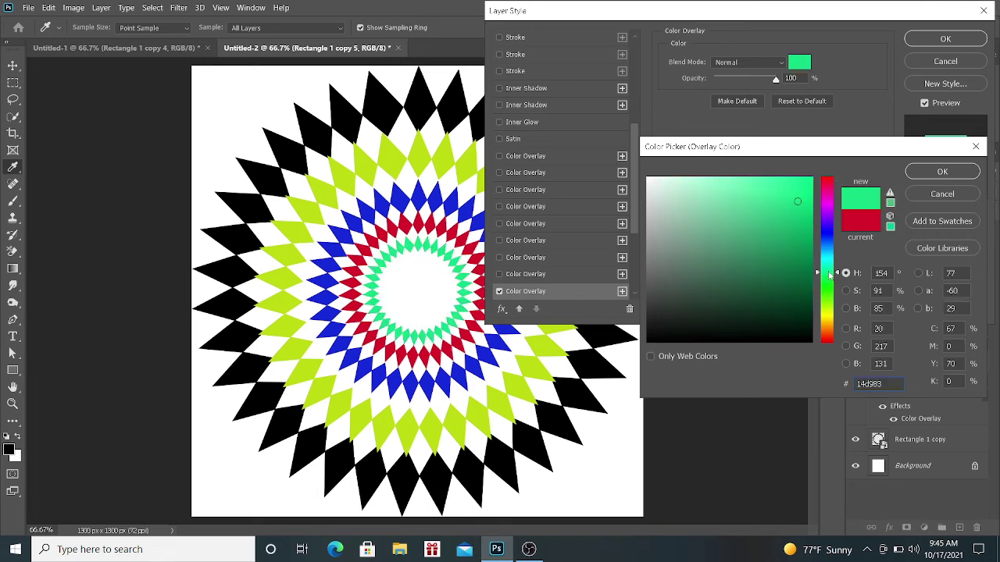
click(825, 335)
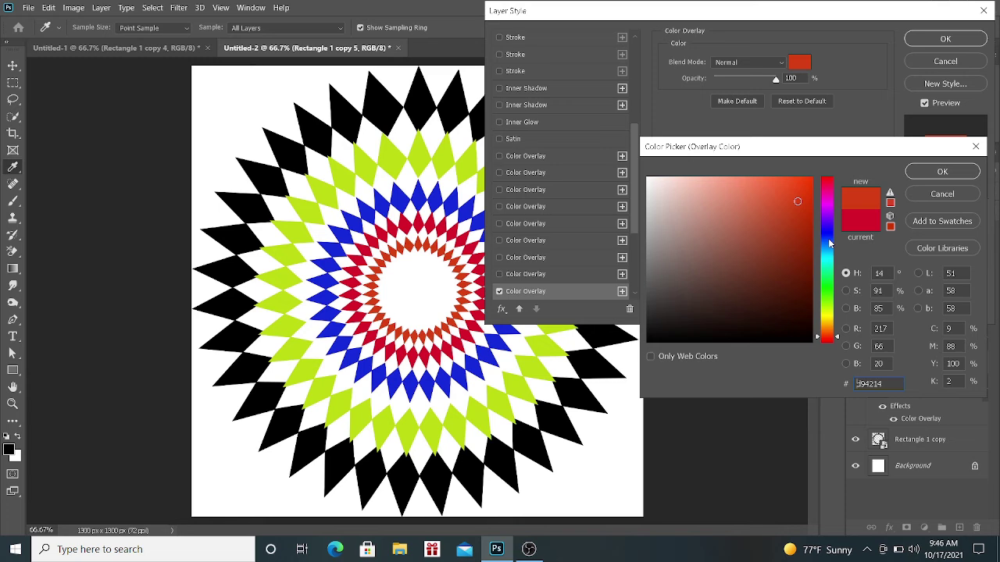
click(786, 327)
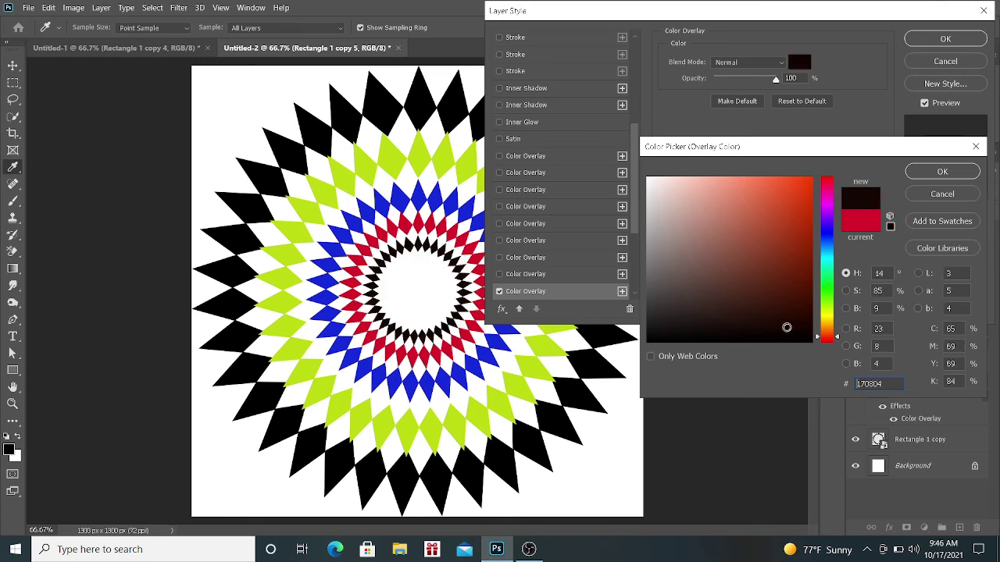
click(942, 171)
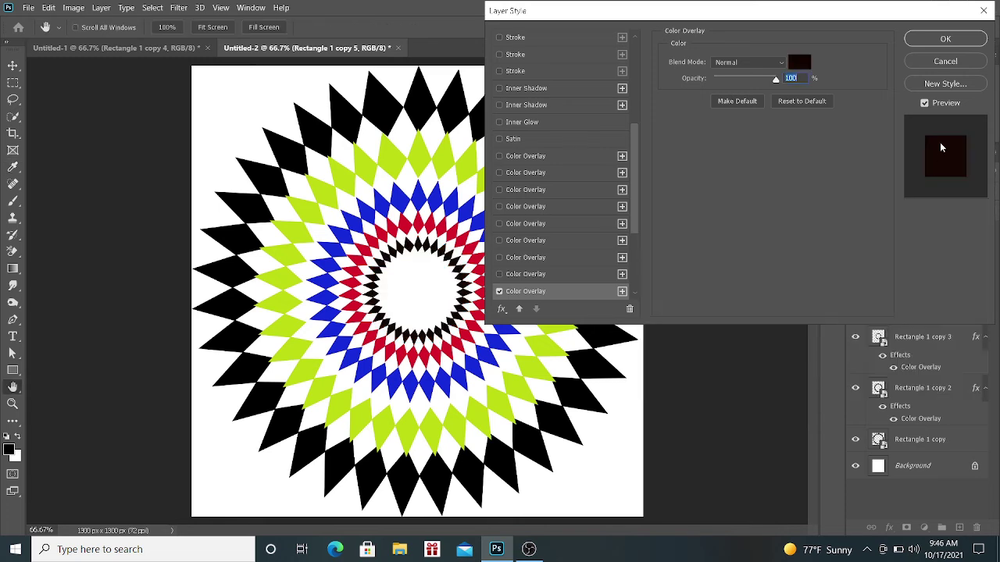
click(944, 39)
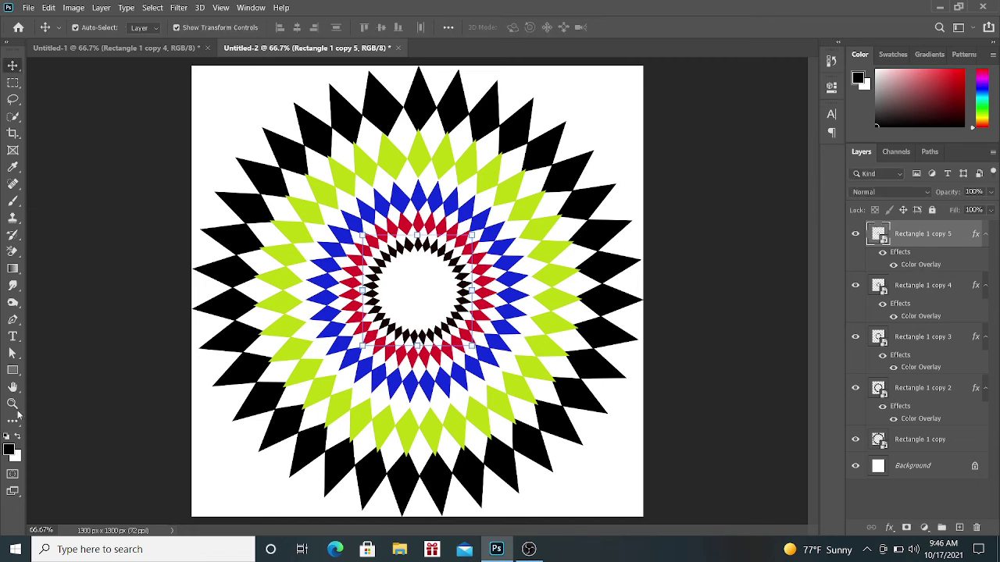
- Collapse the effects lists of Rectangle 1 copy 5, copy 4, copy 3 and copy 2
click(12, 370)
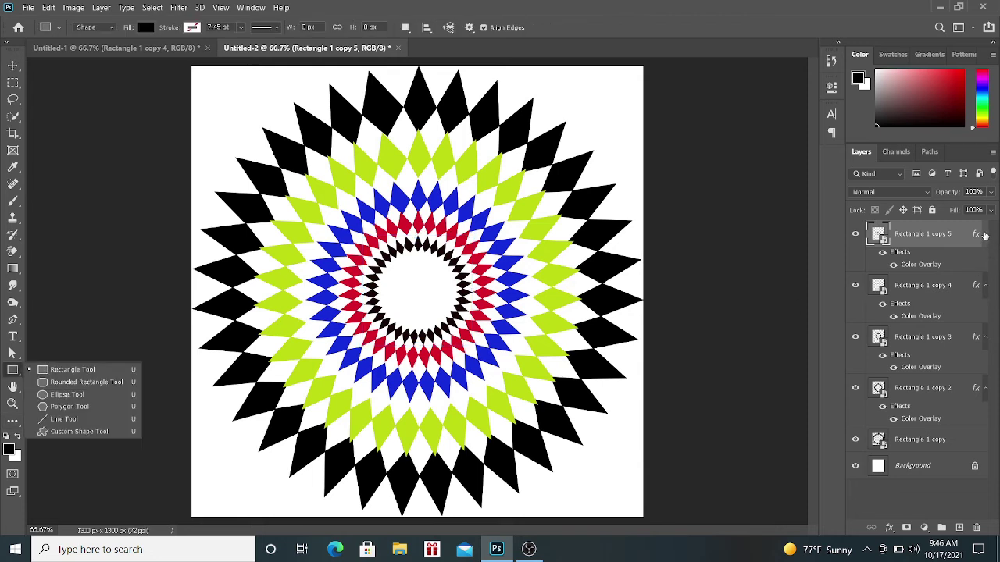
click(985, 234)
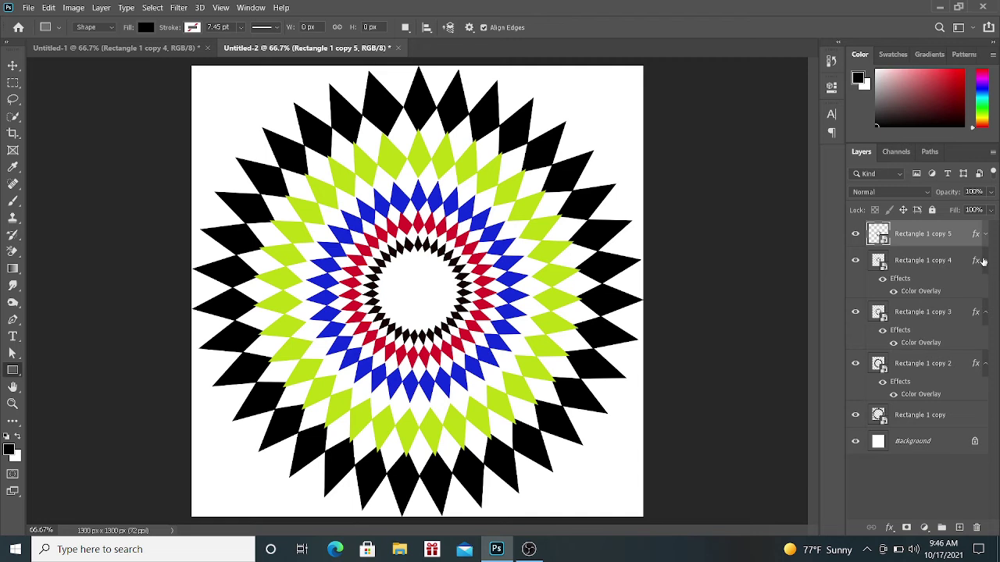
click(985, 261)
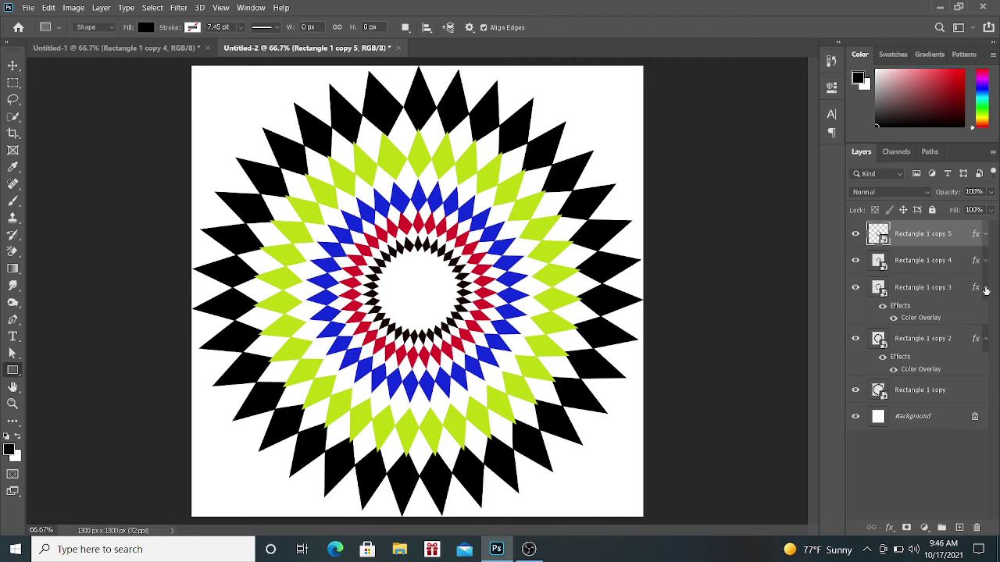
click(985, 287)
click(982, 314)
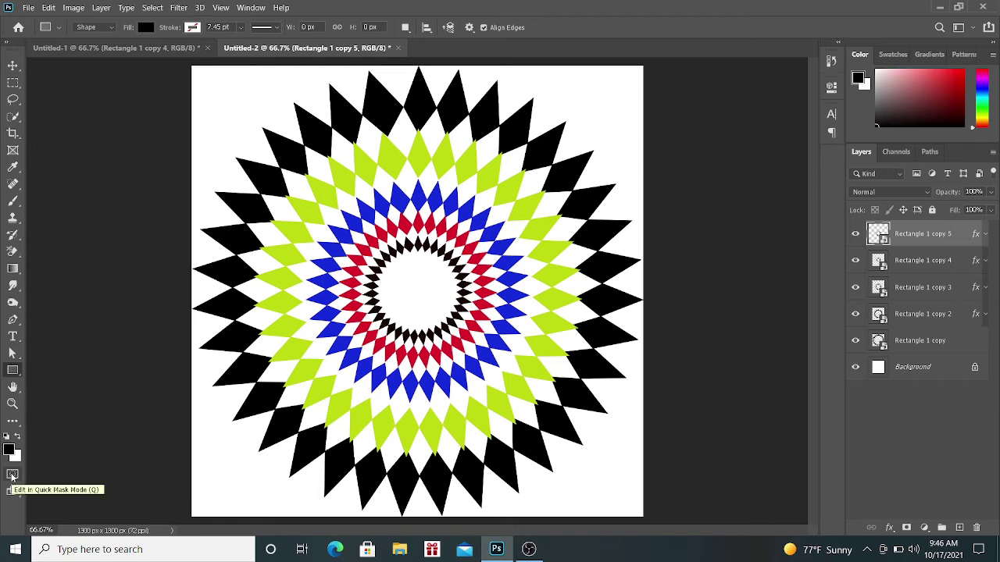
- Show the Timeline panel and create a frame animation from the five-ring artwork
click(250, 8)
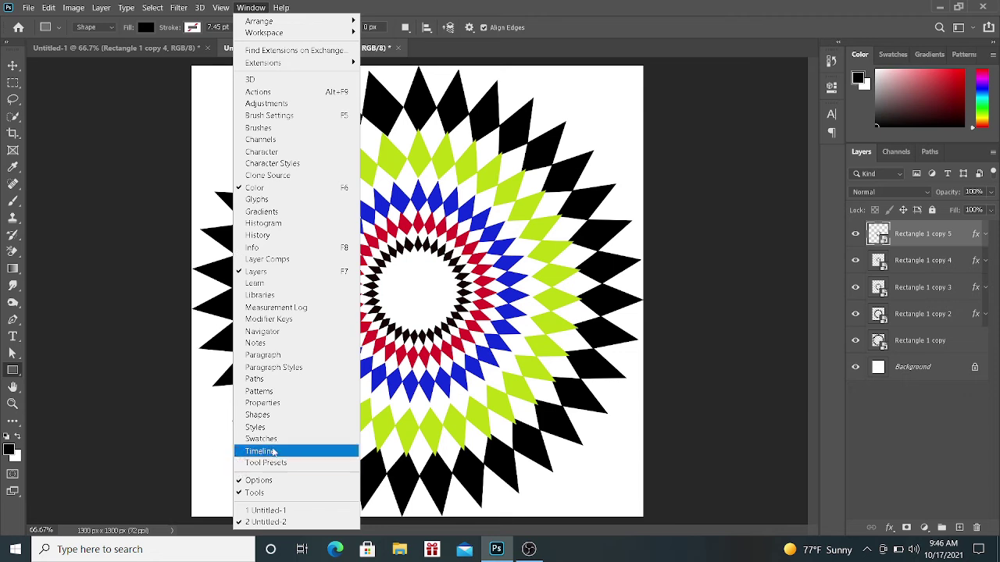
click(273, 451)
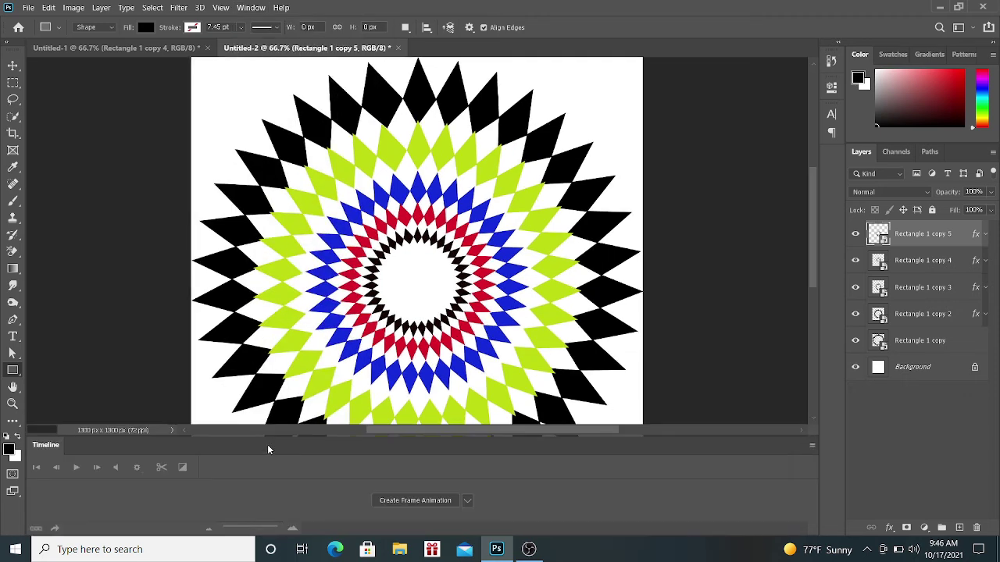
click(468, 501)
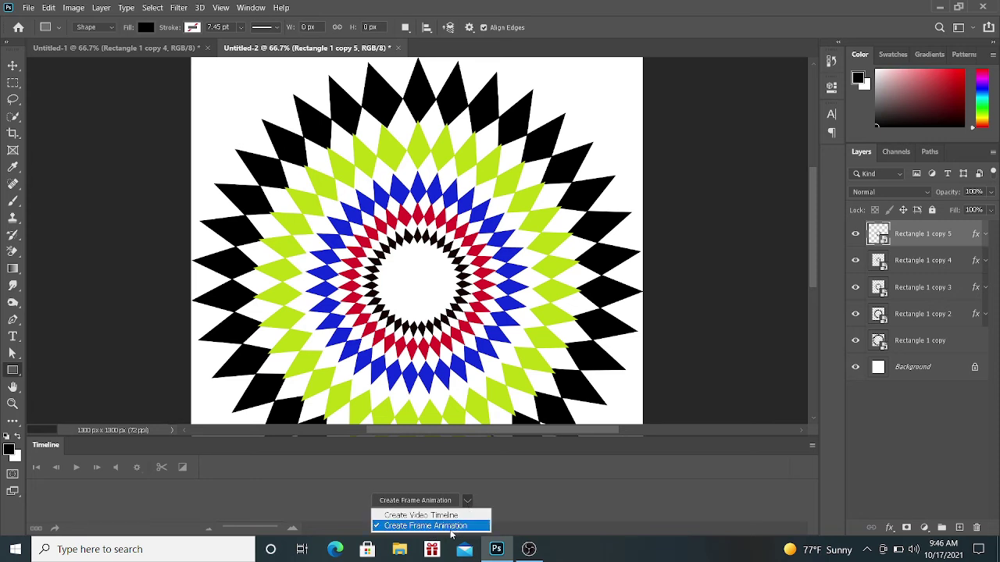
click(444, 527)
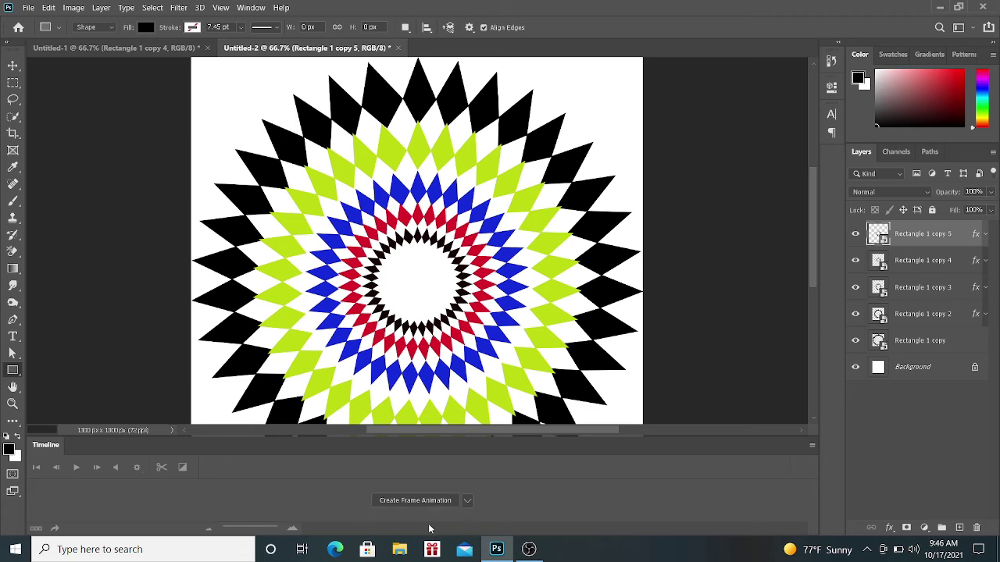
click(425, 501)
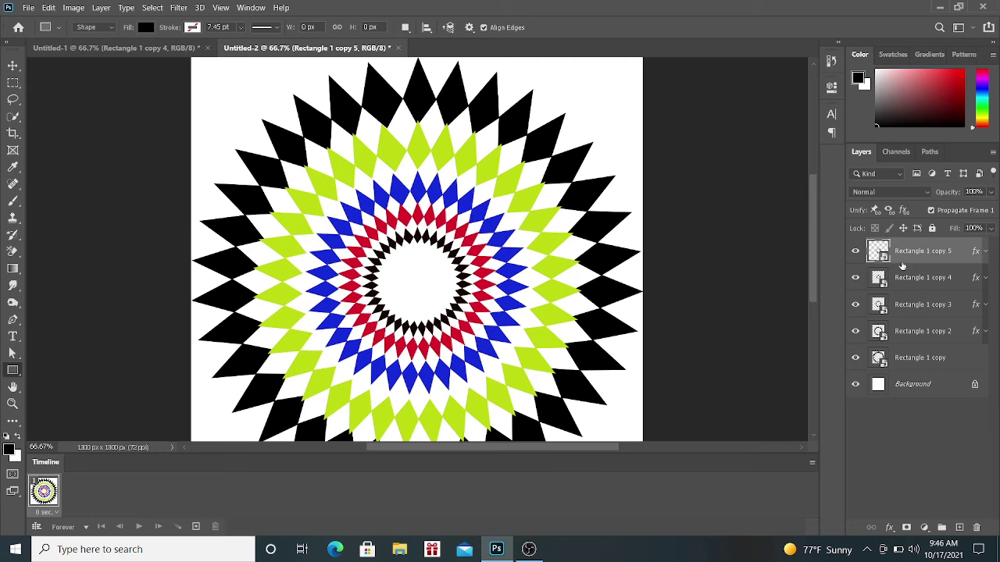
- Hide the red, blue, lime and outer black rings, leaving only the inner black ring
click(855, 279)
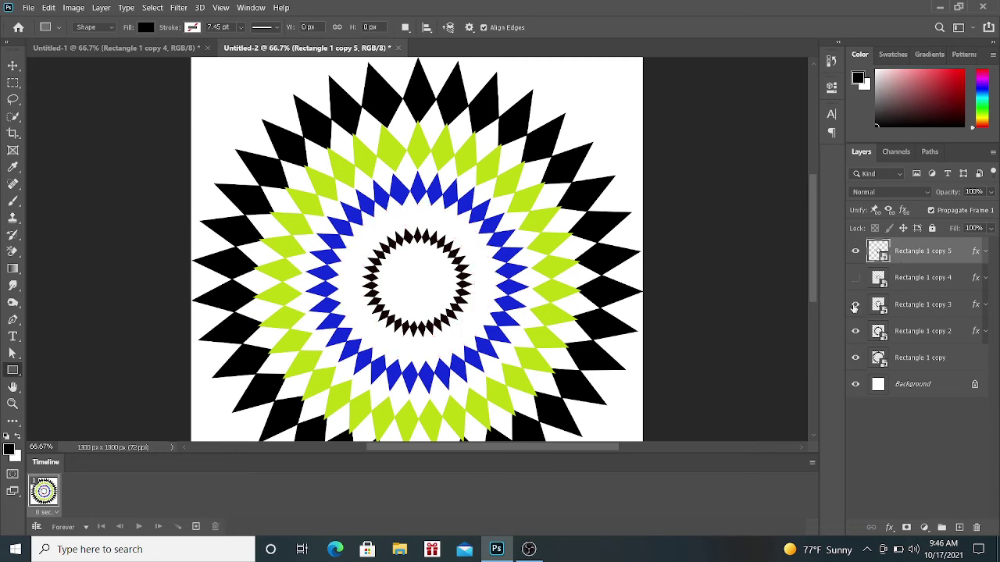
click(855, 305)
click(855, 331)
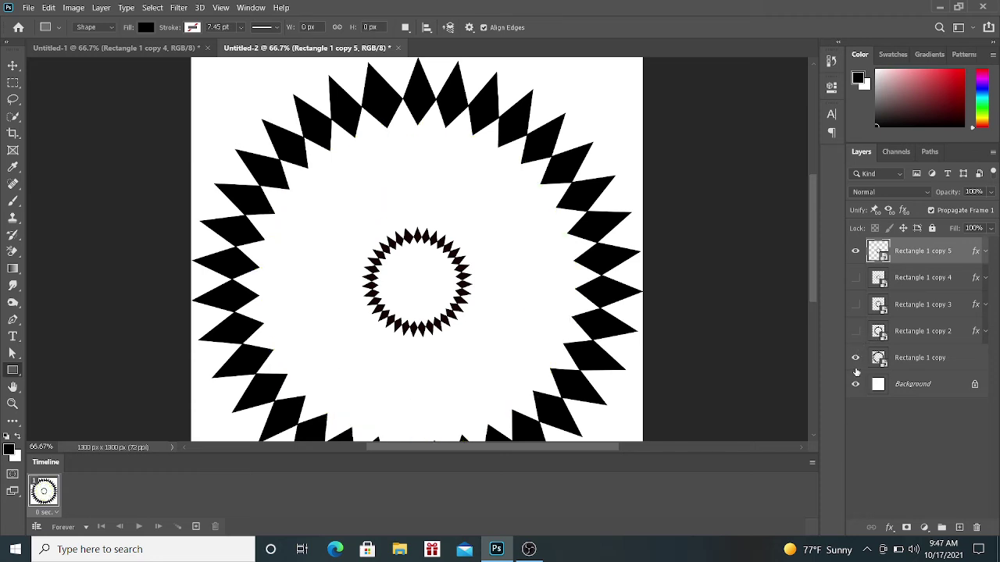
click(855, 358)
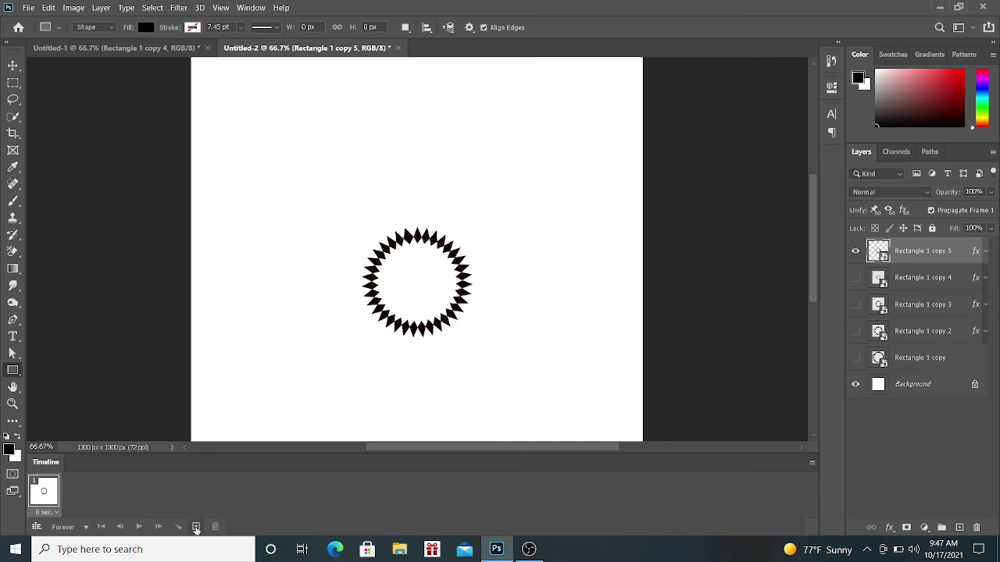
- Add frames 2–5, each revealing the next ring: red, blue, lime, then outer black
click(196, 527)
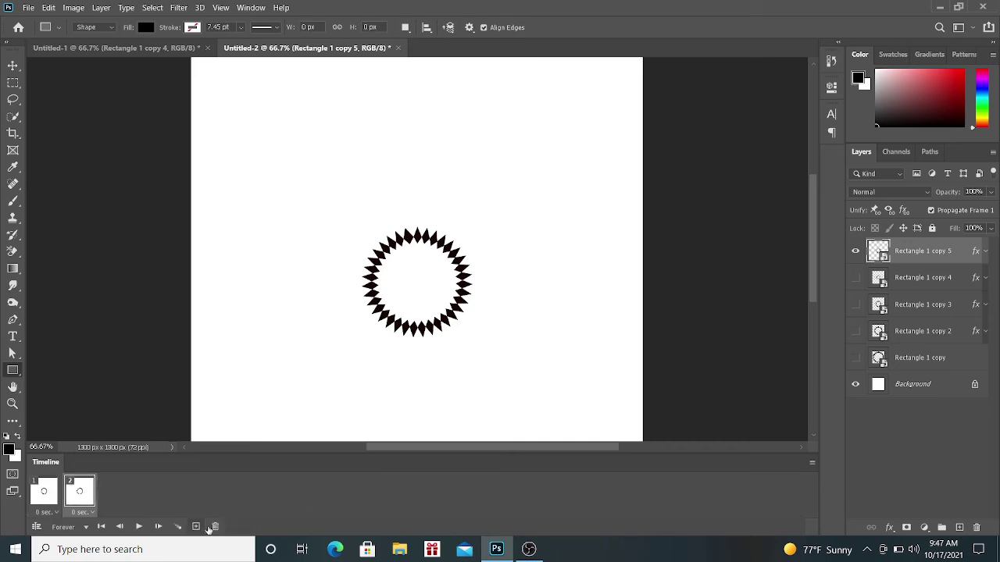
click(855, 277)
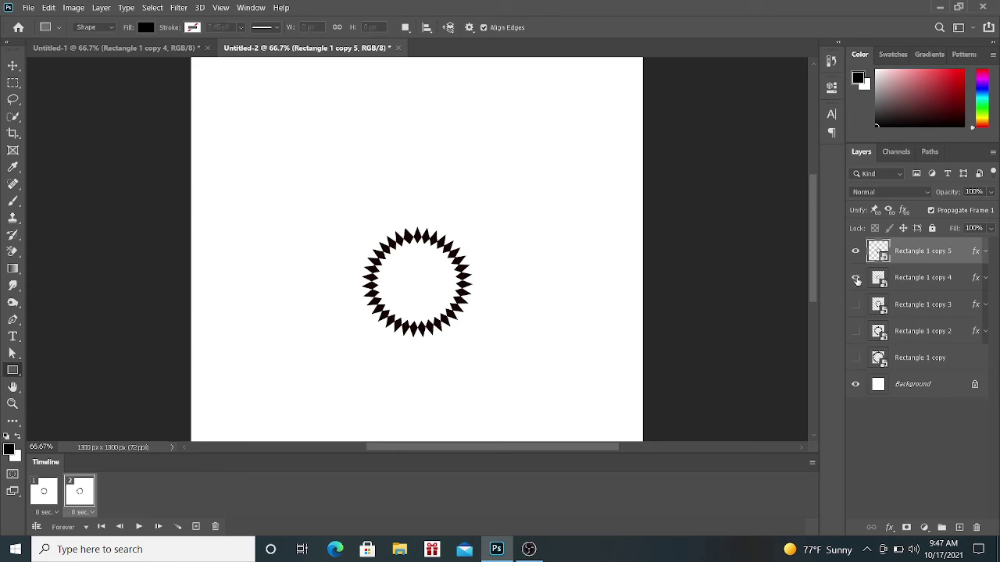
click(196, 527)
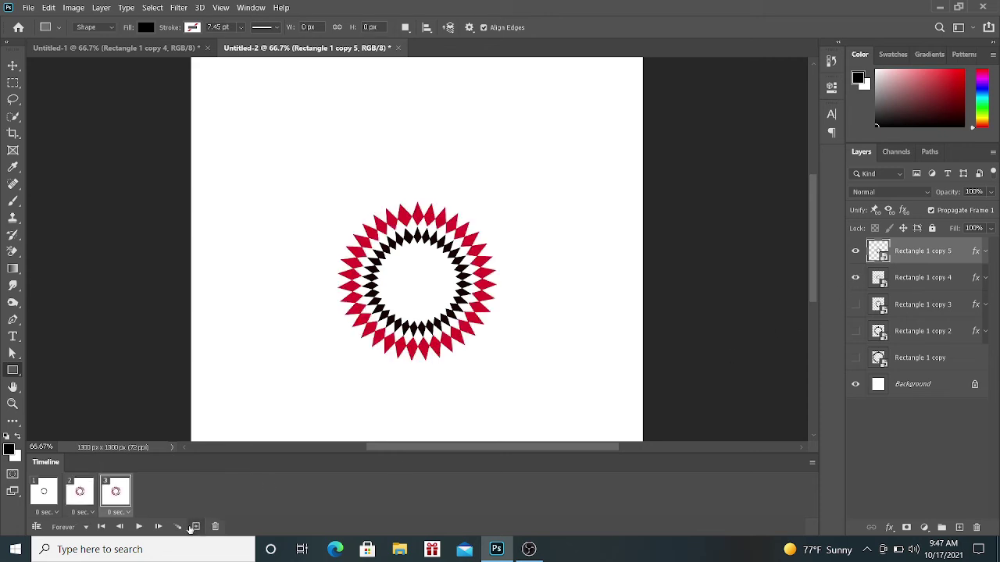
click(855, 304)
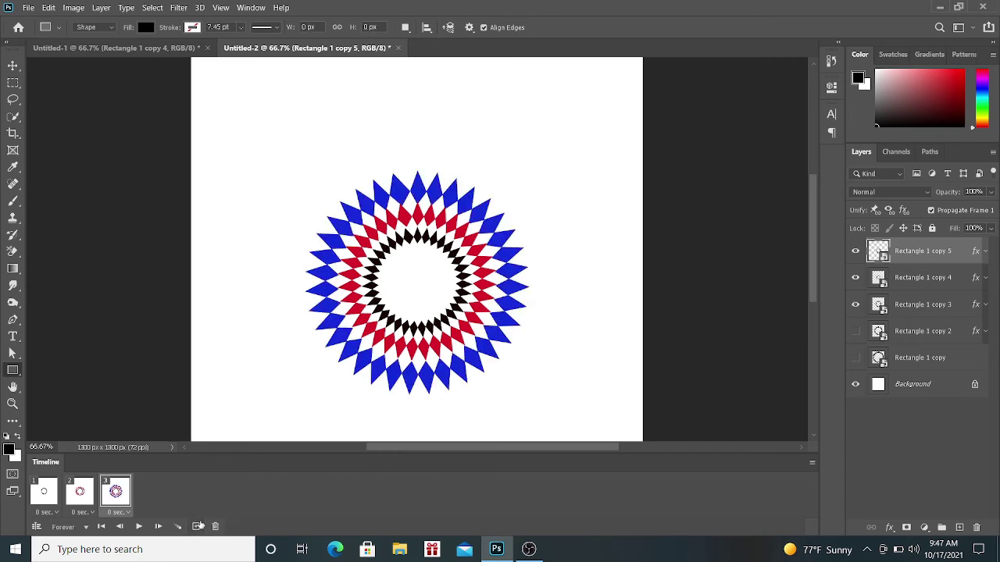
click(196, 527)
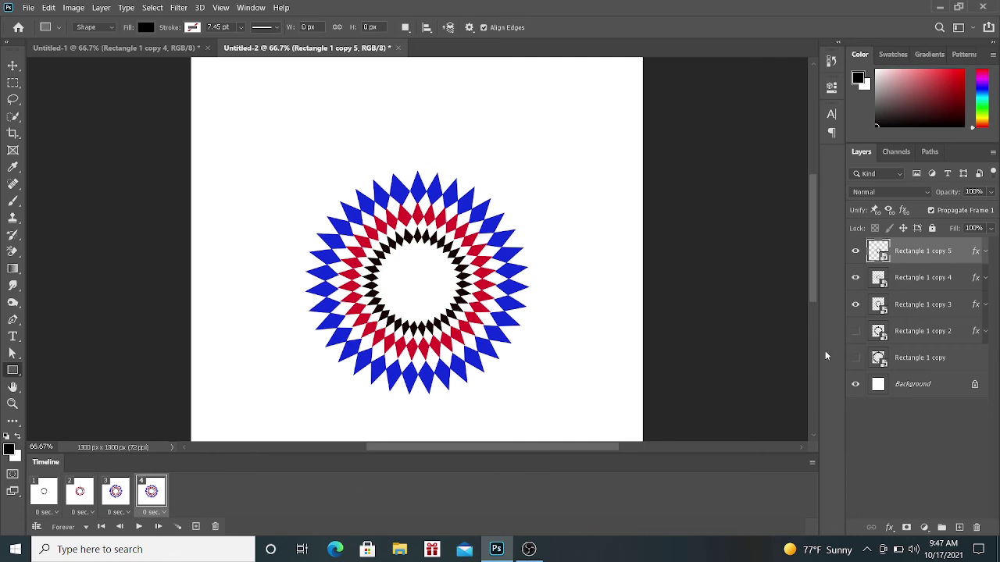
click(855, 331)
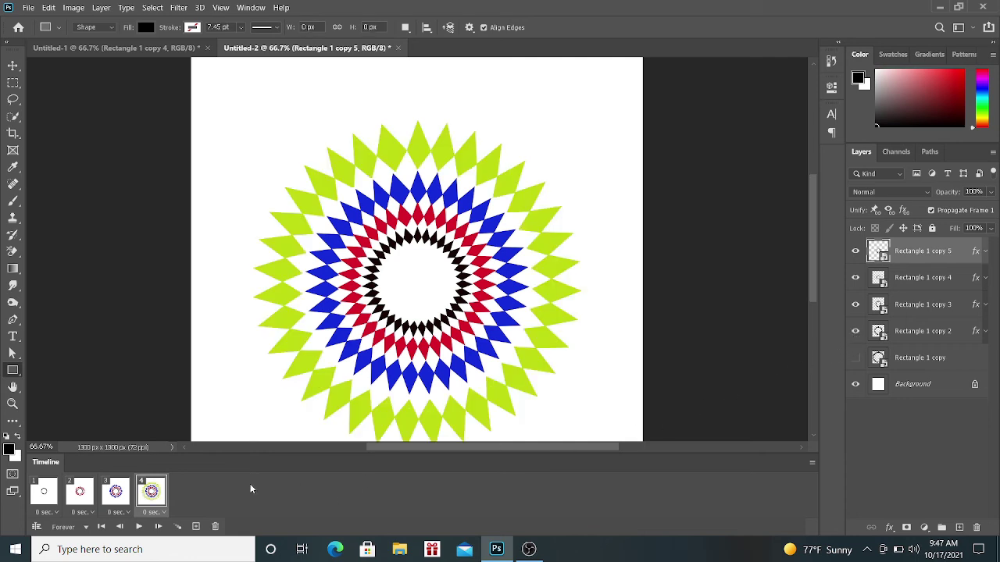
click(196, 527)
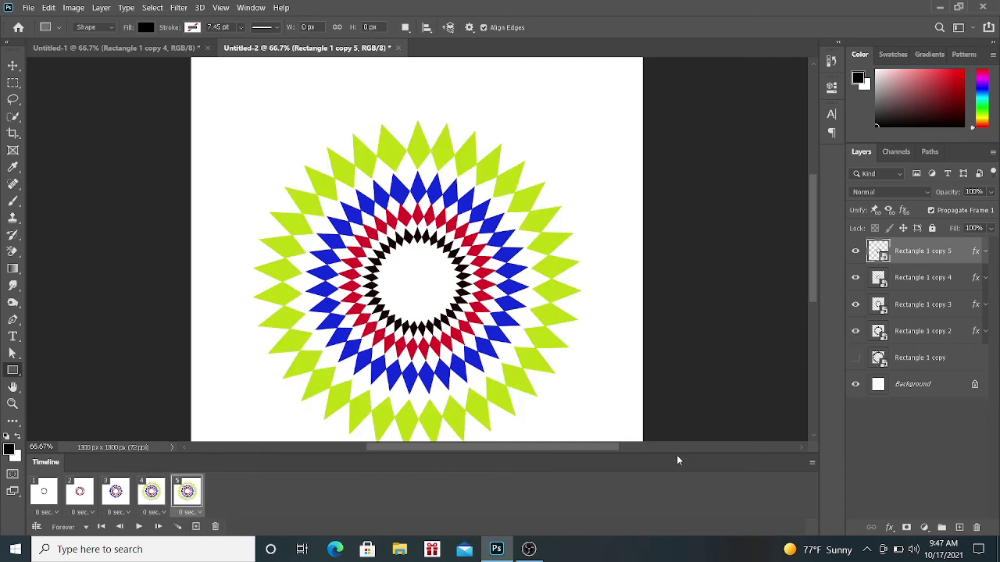
click(855, 358)
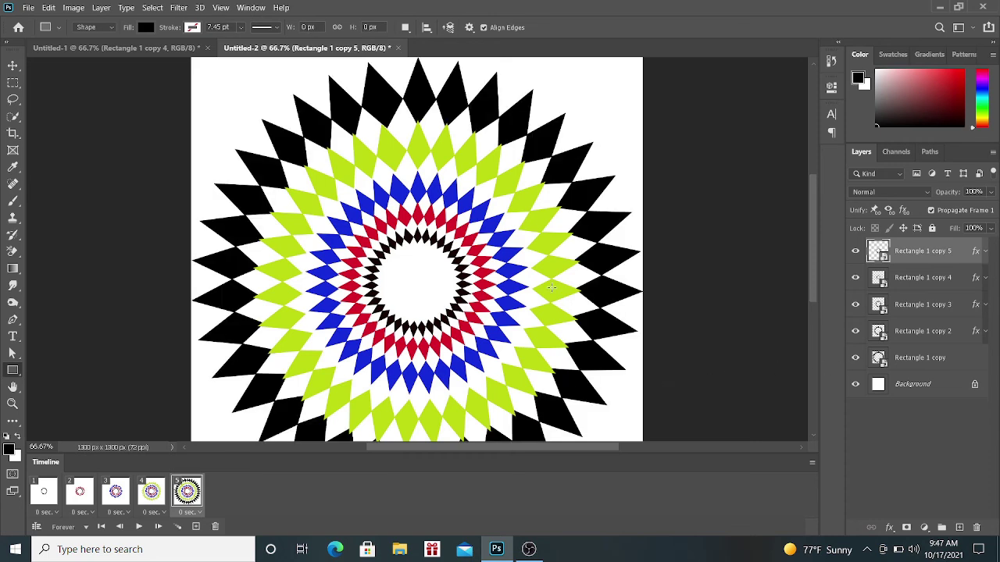
click(139, 527)
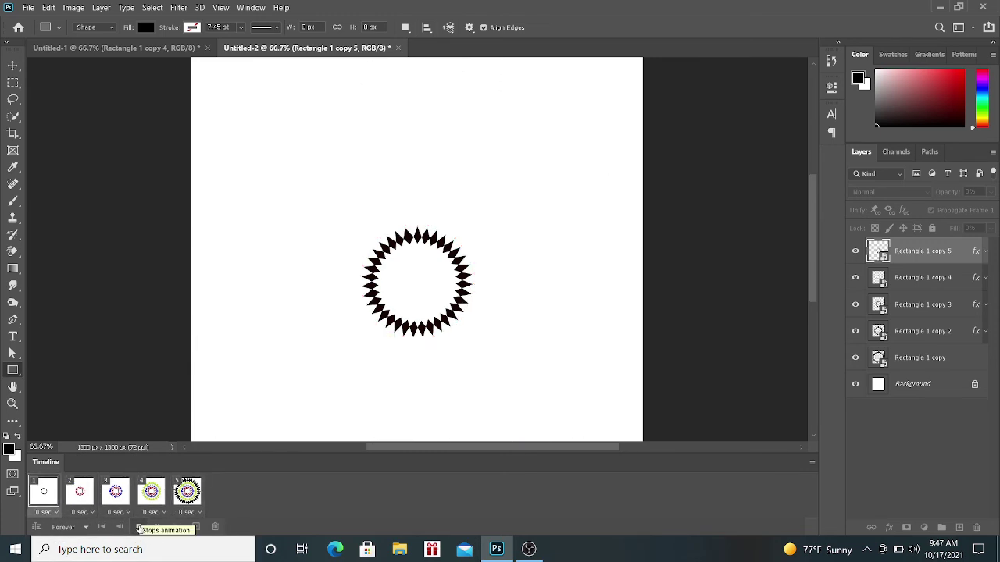
key(space)
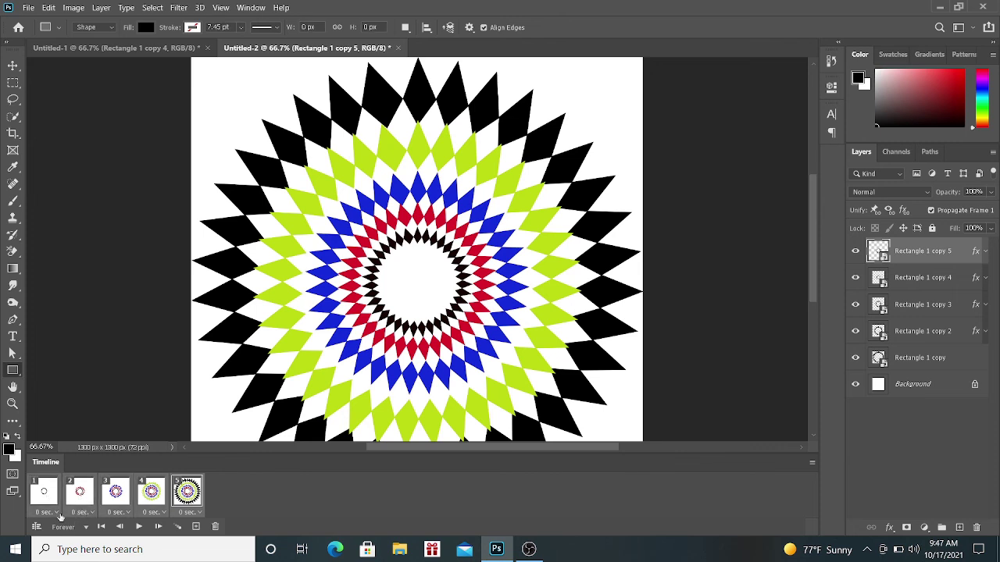
- Set every frame's delay to 1.0 seconds, then play and stop the animation preview
click(57, 512)
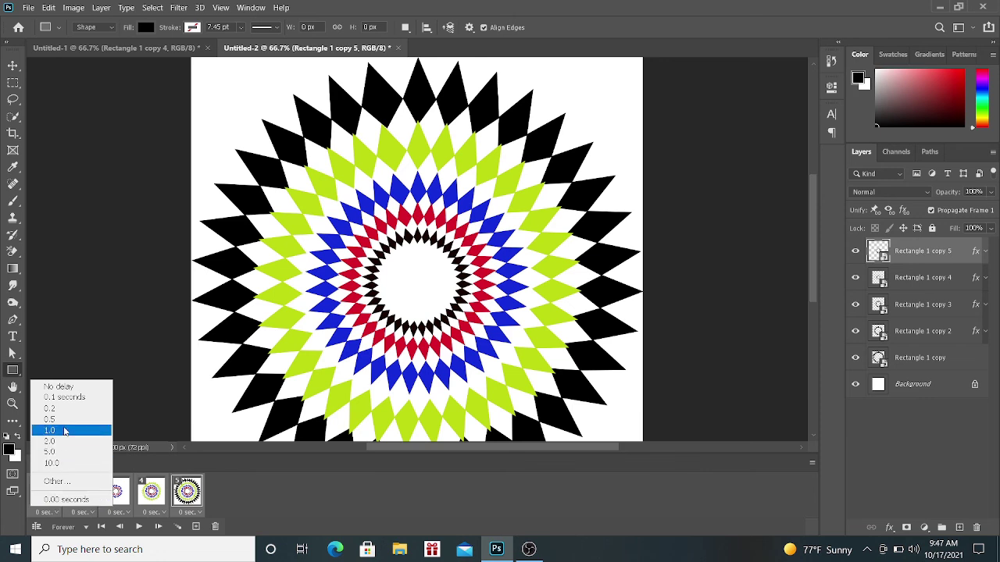
click(65, 431)
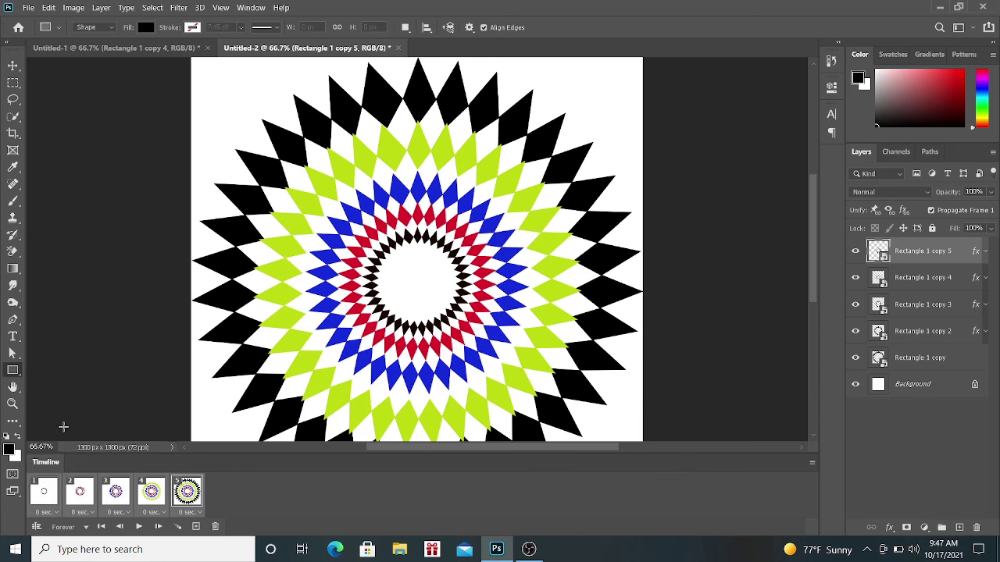
click(138, 528)
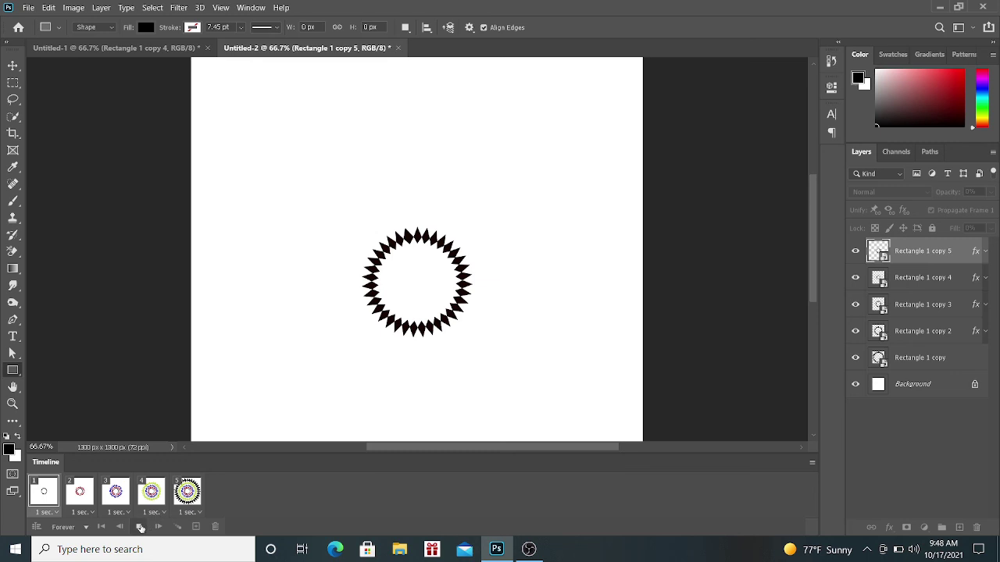
click(140, 528)
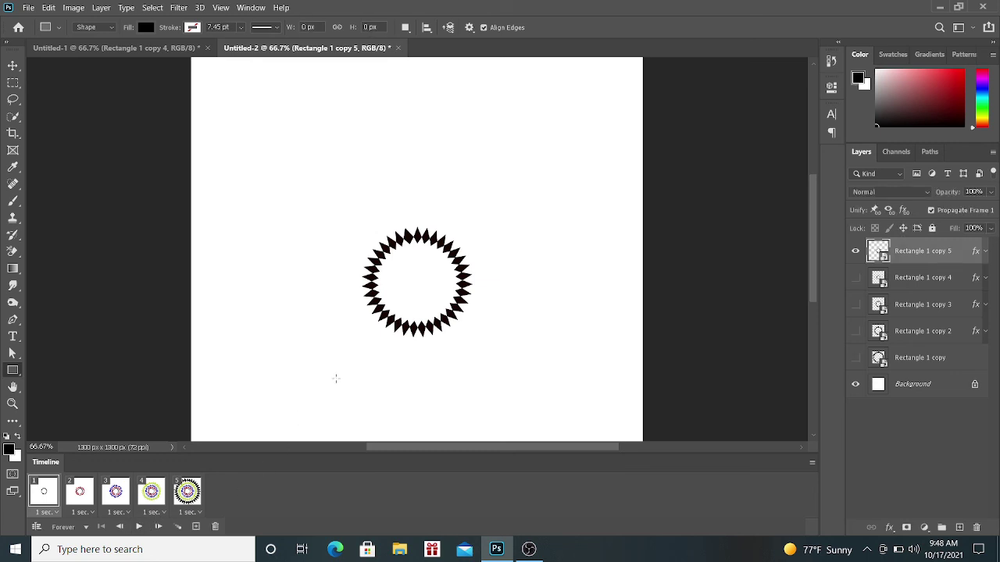
- Launch File > Export > Save for Web (Legacy) to export the animation
click(24, 8)
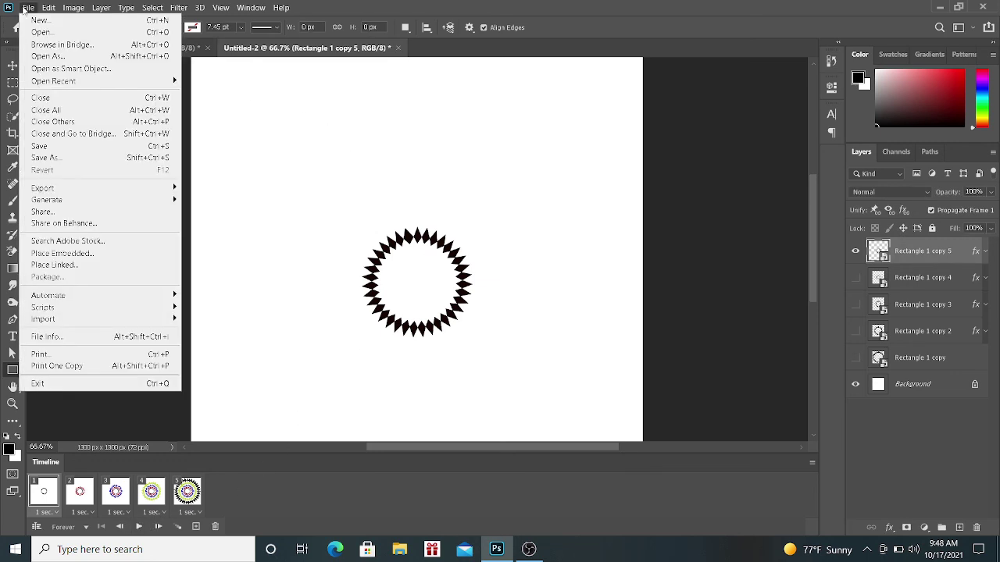
mouse_move(42, 189)
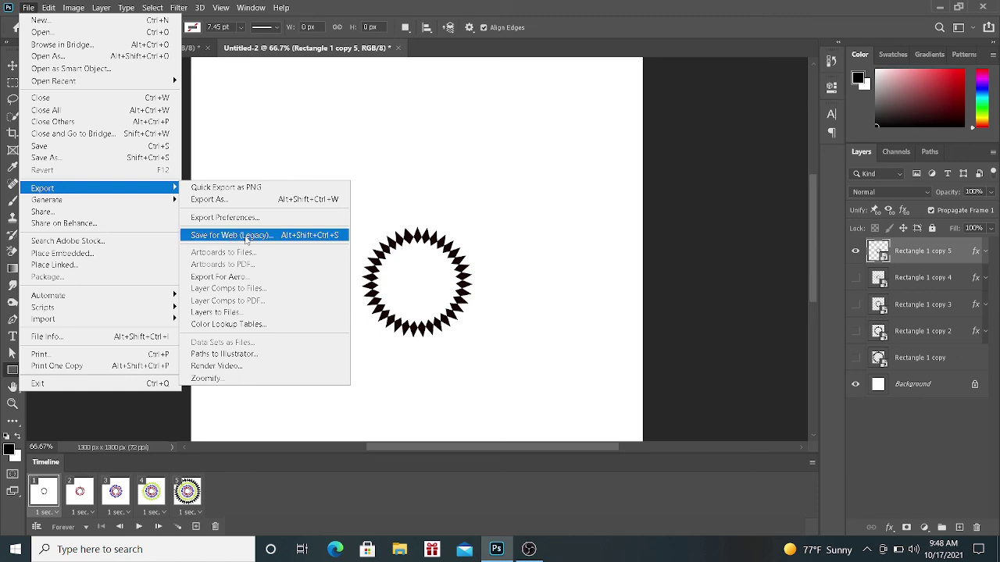
click(246, 235)
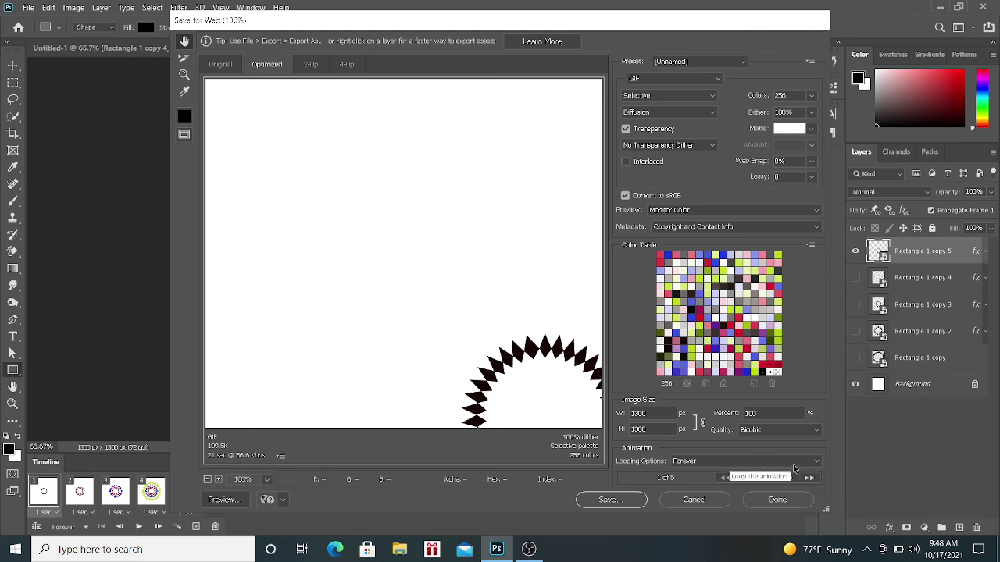
click(818, 462)
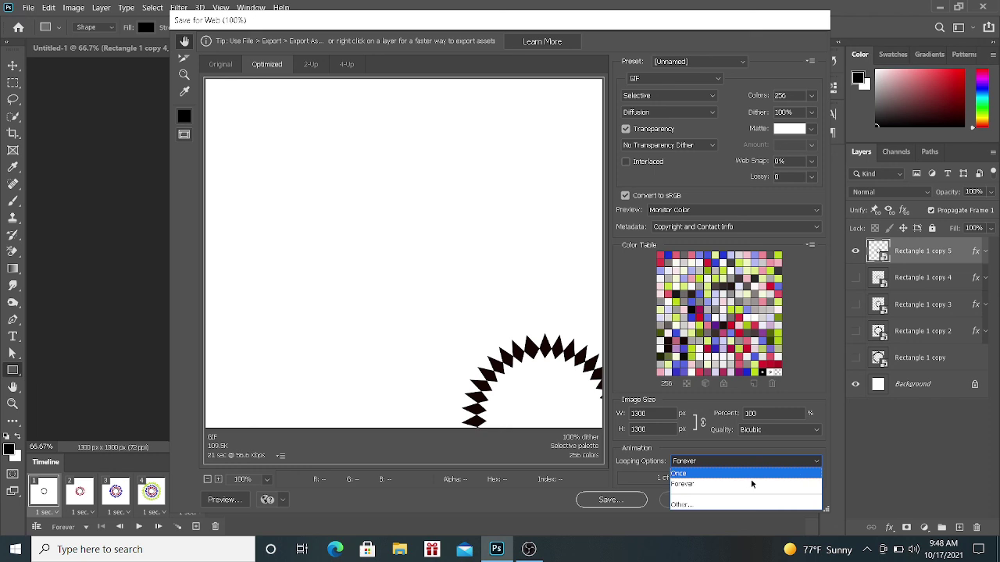
click(818, 463)
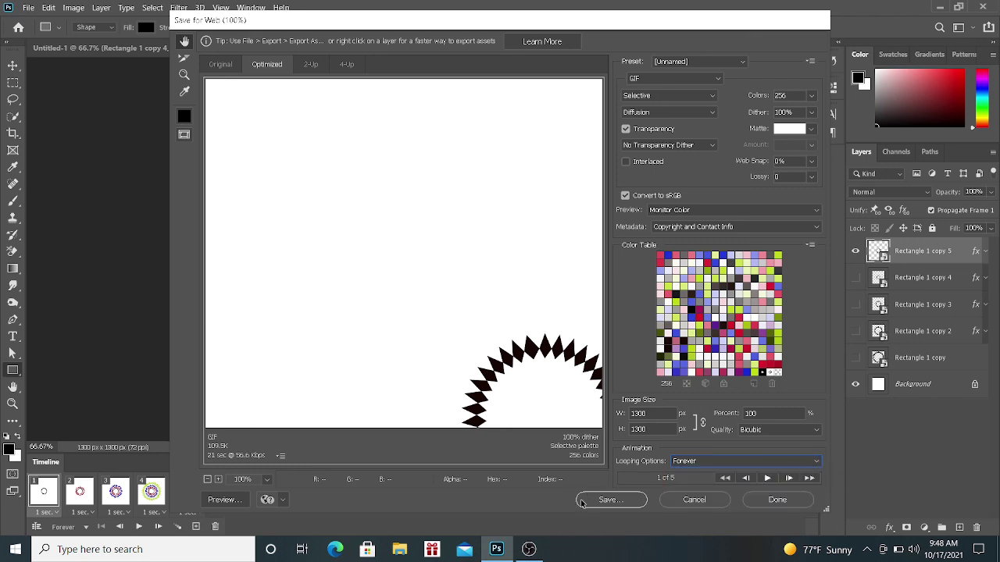